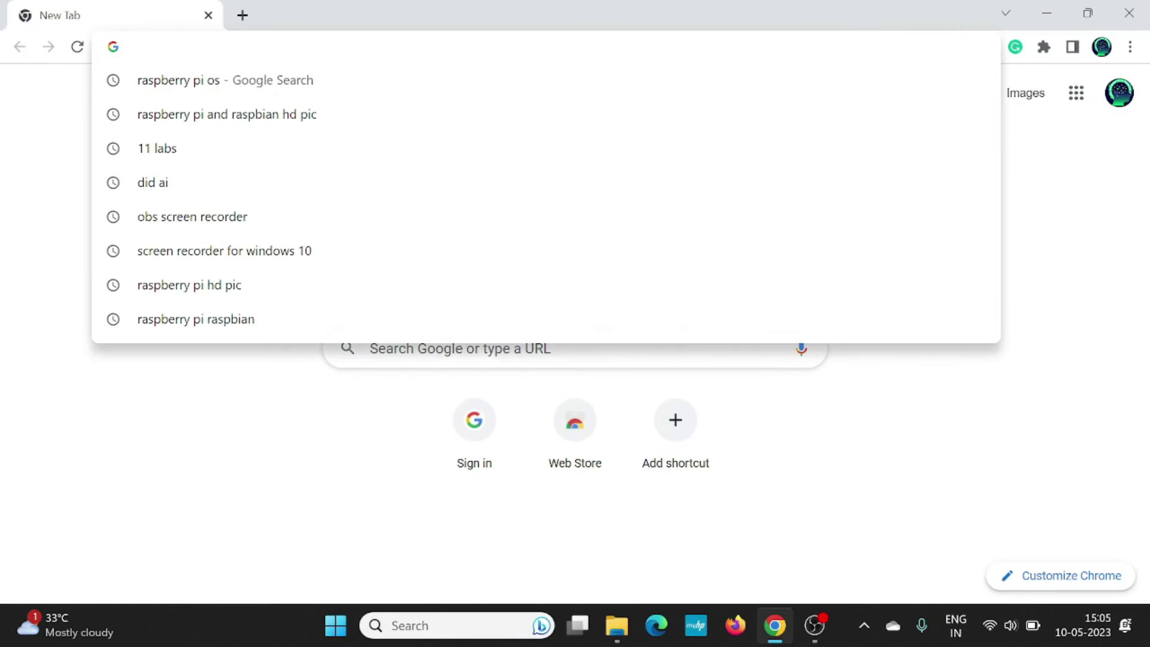
Search 'raspberry pi os' and open the official raspberrypi.com/software page.
{"action": "type", "text": "raspberry pi os"}
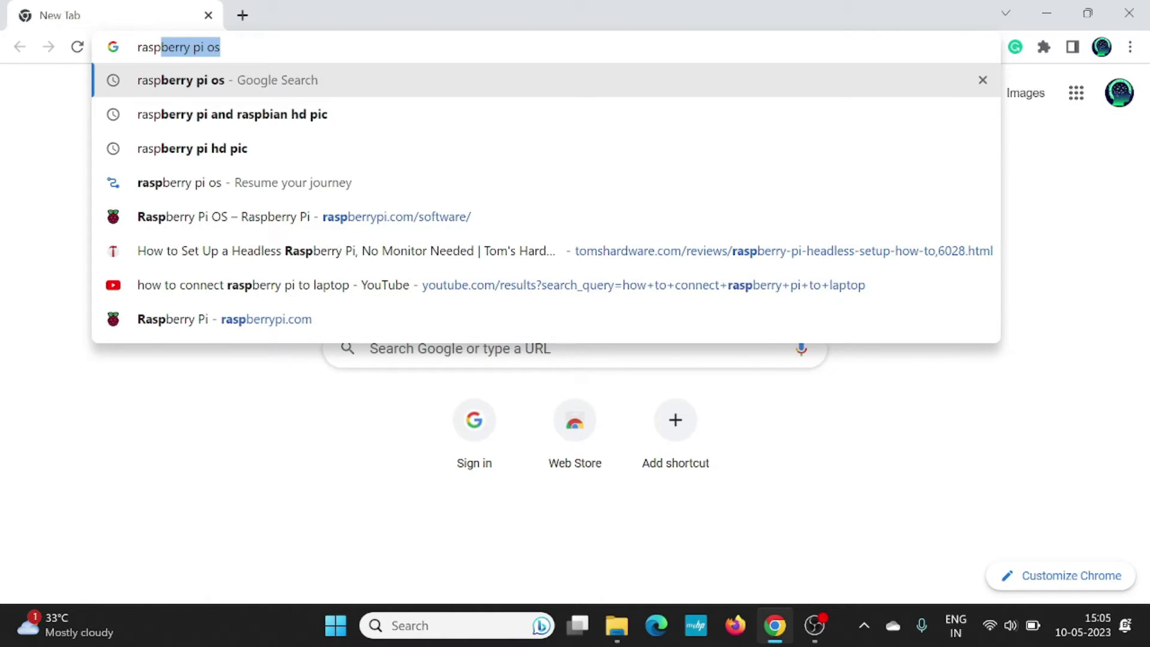
{"action": "left_click", "coordinate": [403, 81]}
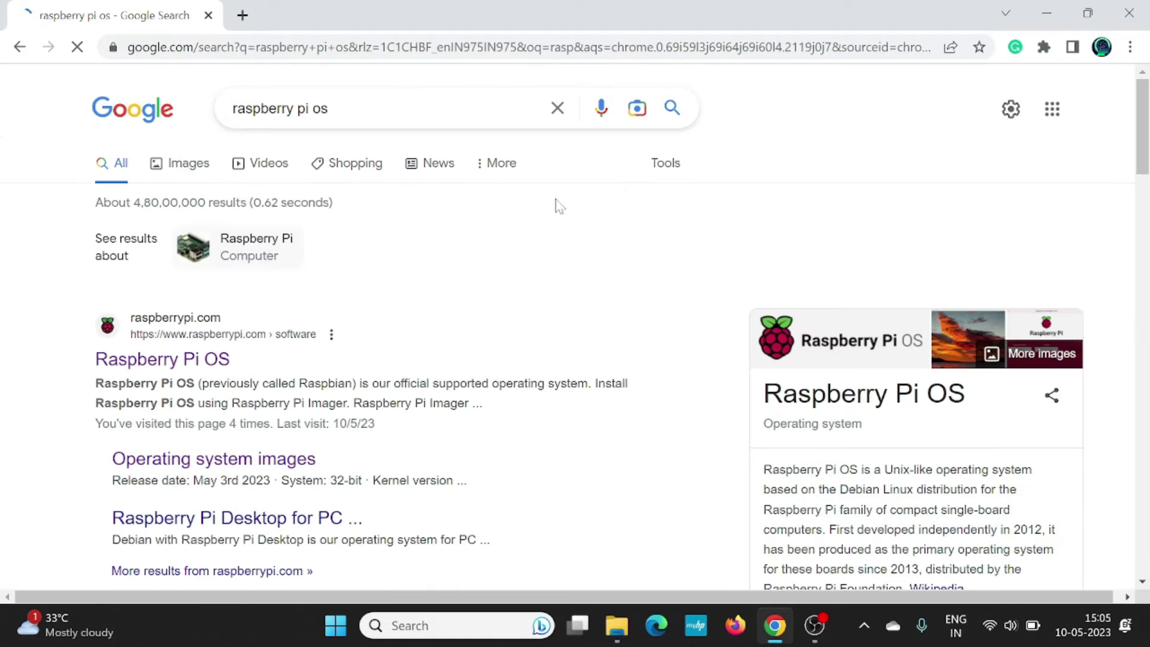
{"action": "left_click", "coordinate": [181, 359]}
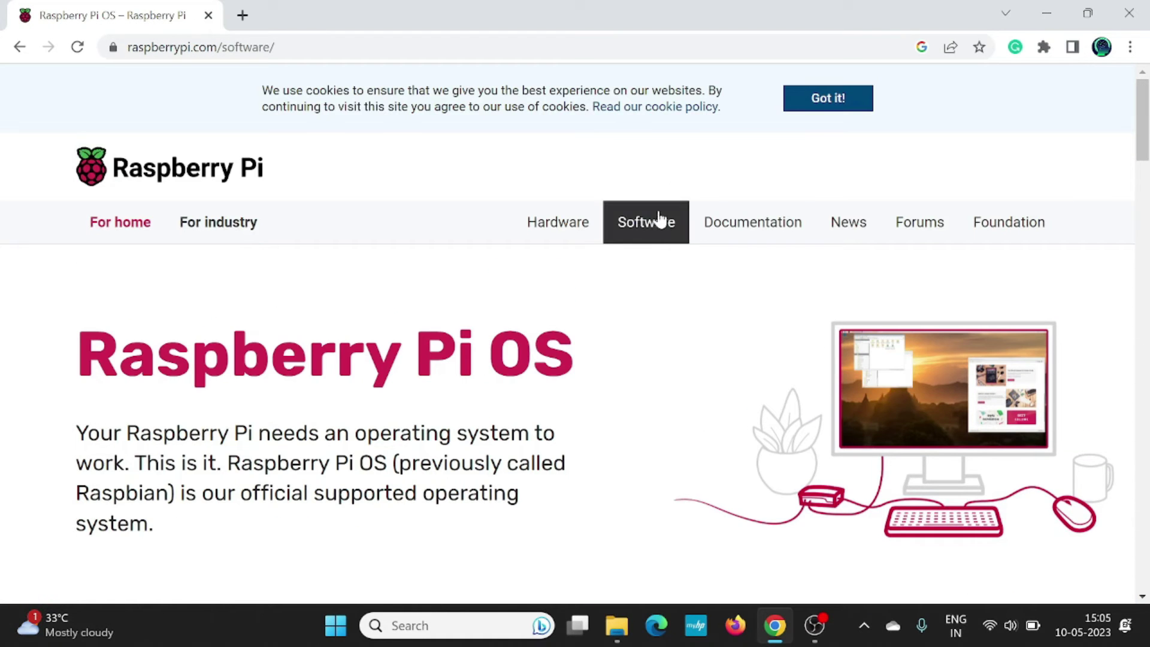
Download the Raspberry Pi Imager installer for Windows (imager_1.7.4).
{"action": "scroll", "coordinate": [642, 213], "scroll_direction": "down", "scroll_amount": 9}
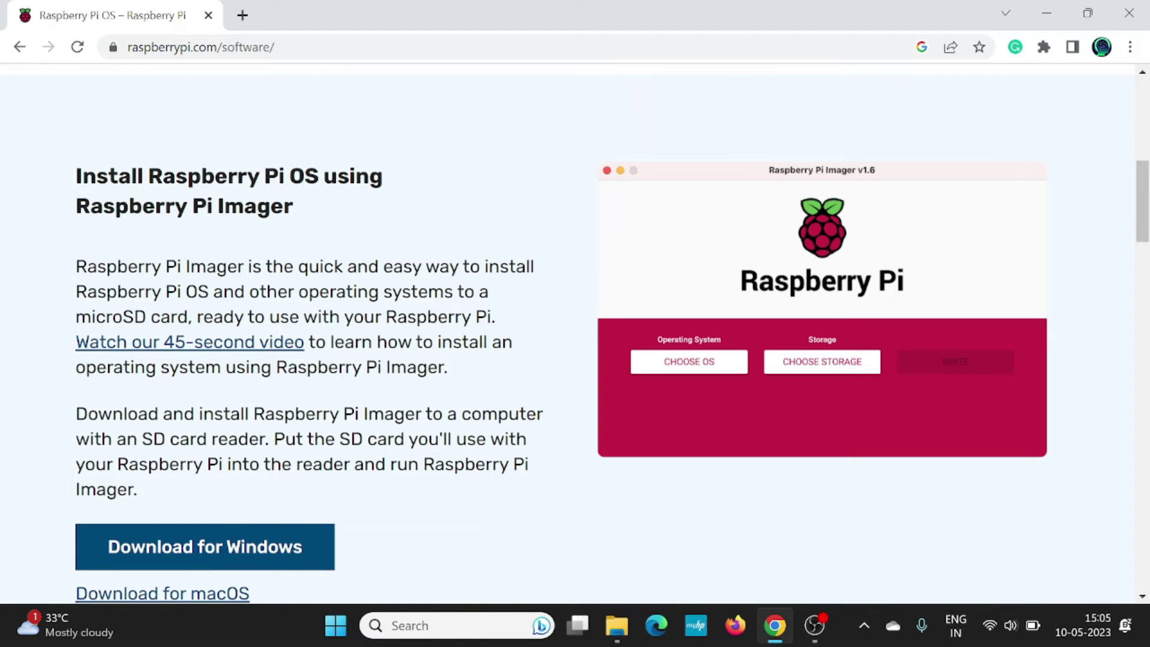
{"action": "scroll", "coordinate": [303, 375], "scroll_direction": "down", "scroll_amount": 3}
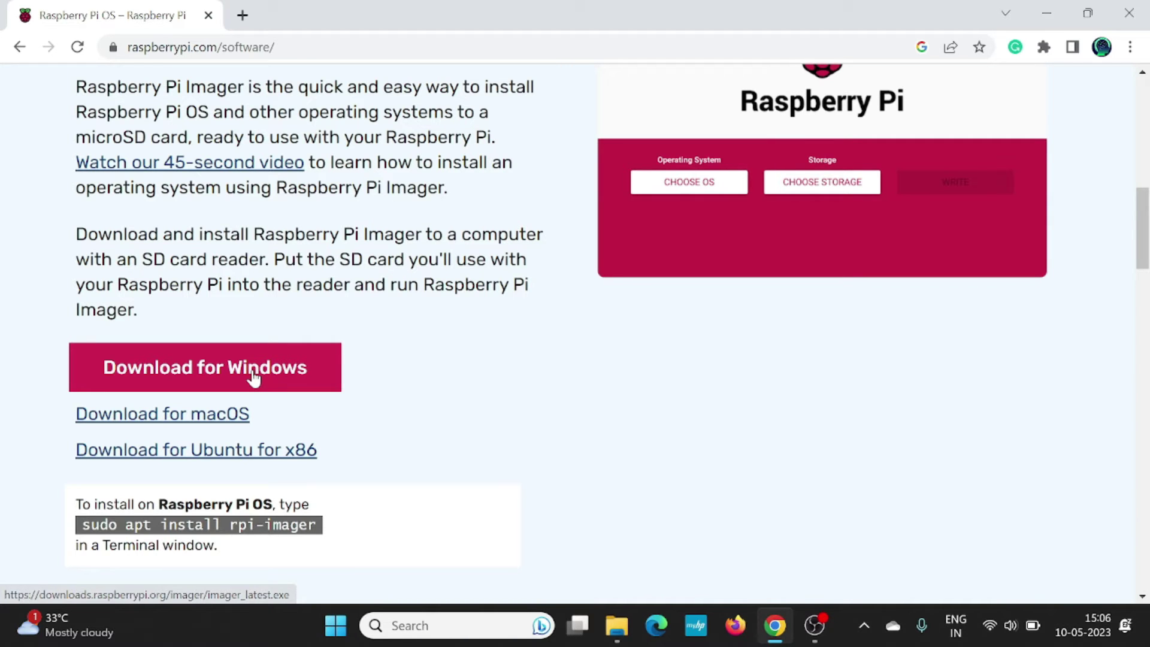
{"action": "left_click", "coordinate": [254, 379]}
{"action": "scroll", "coordinate": [477, 296], "scroll_direction": "down", "scroll_amount": 8}
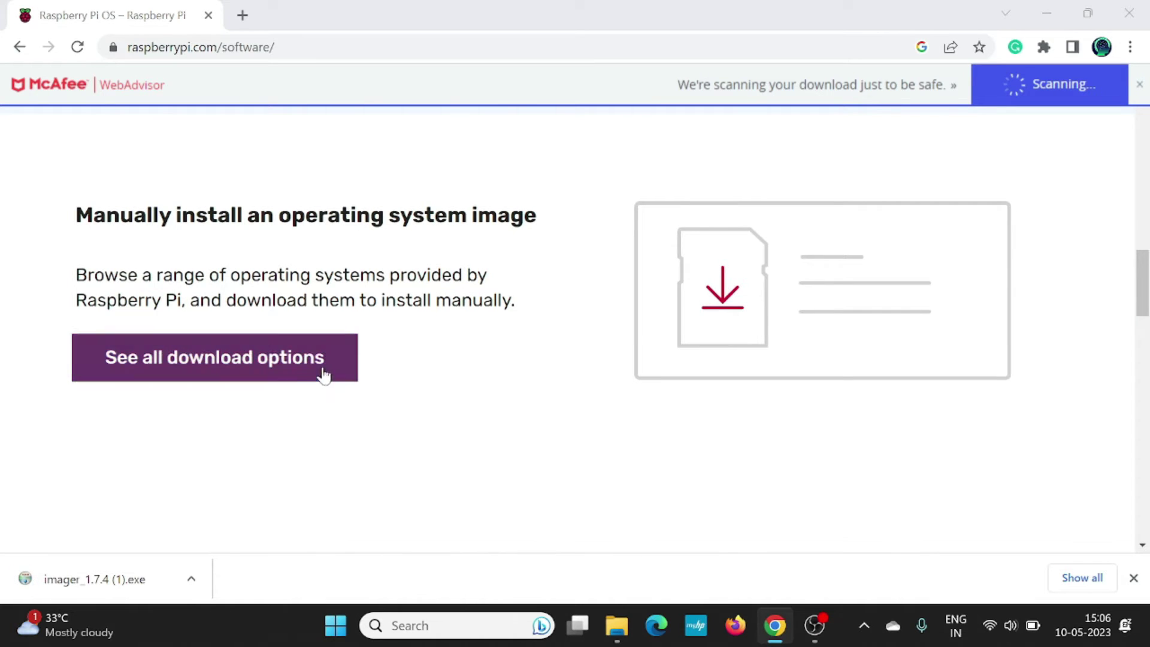
Start downloading the Raspberry Pi OS (Legacy) with desktop image.
{"action": "left_click", "coordinate": [294, 376]}
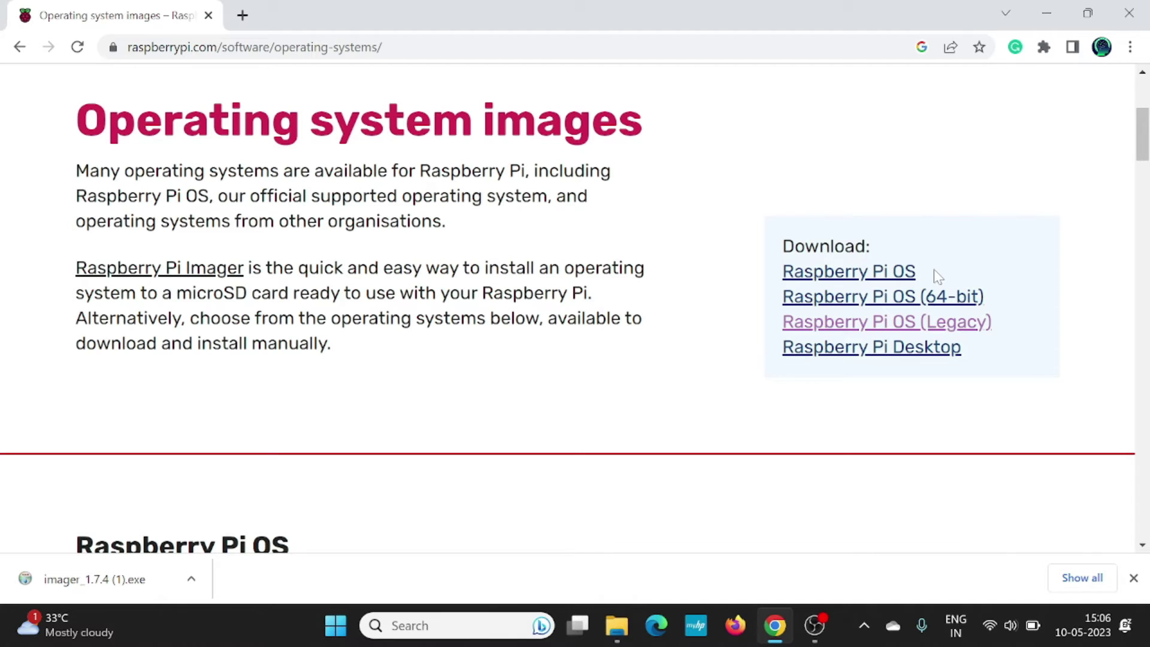
{"action": "left_click", "coordinate": [895, 325]}
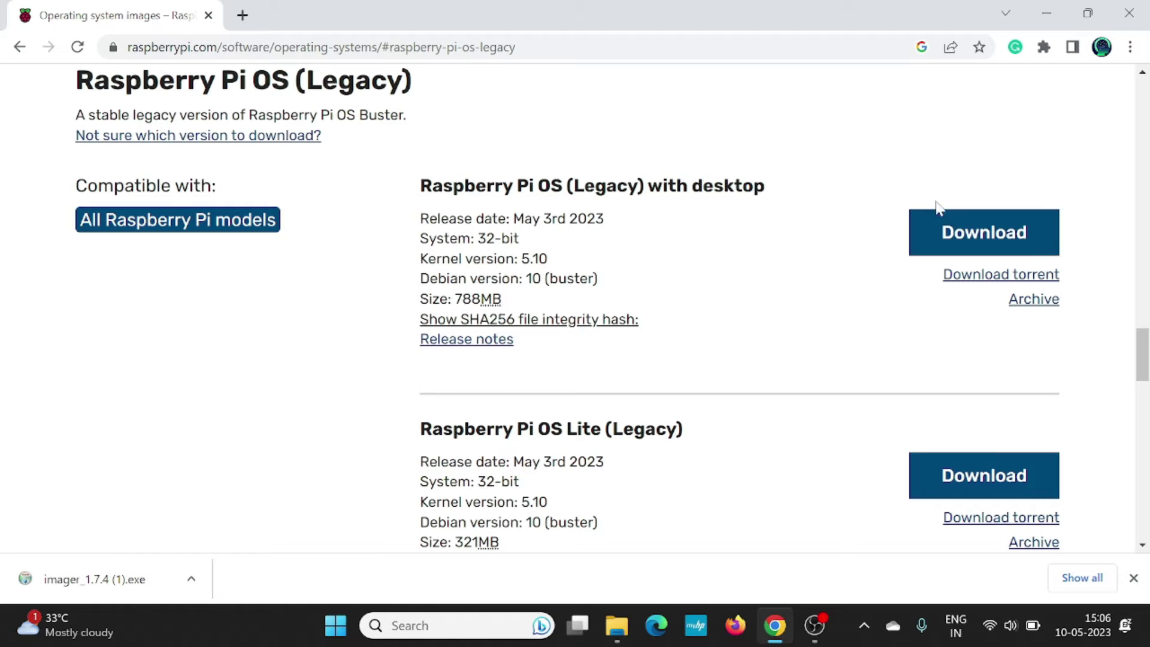
{"action": "left_click", "coordinate": [978, 234]}
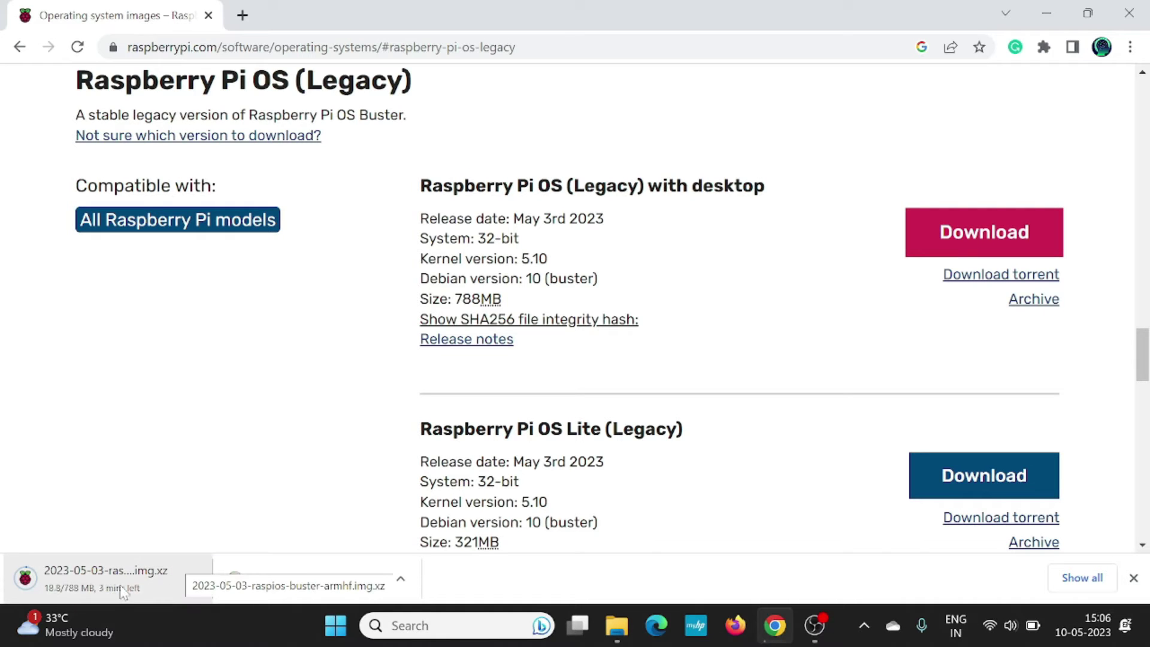
Pause the Legacy OS image download and bring up the rpi folder window.
{"action": "left_click", "coordinate": [193, 577]}
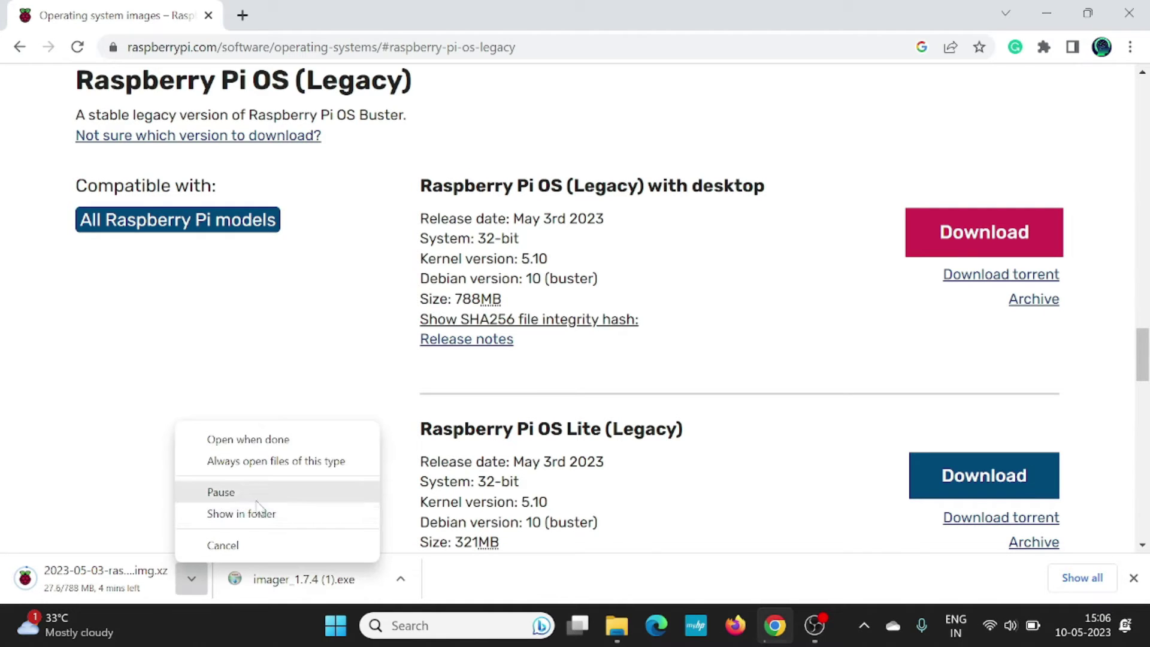
{"action": "left_click", "coordinate": [240, 492]}
{"action": "left_click", "coordinate": [619, 634]}
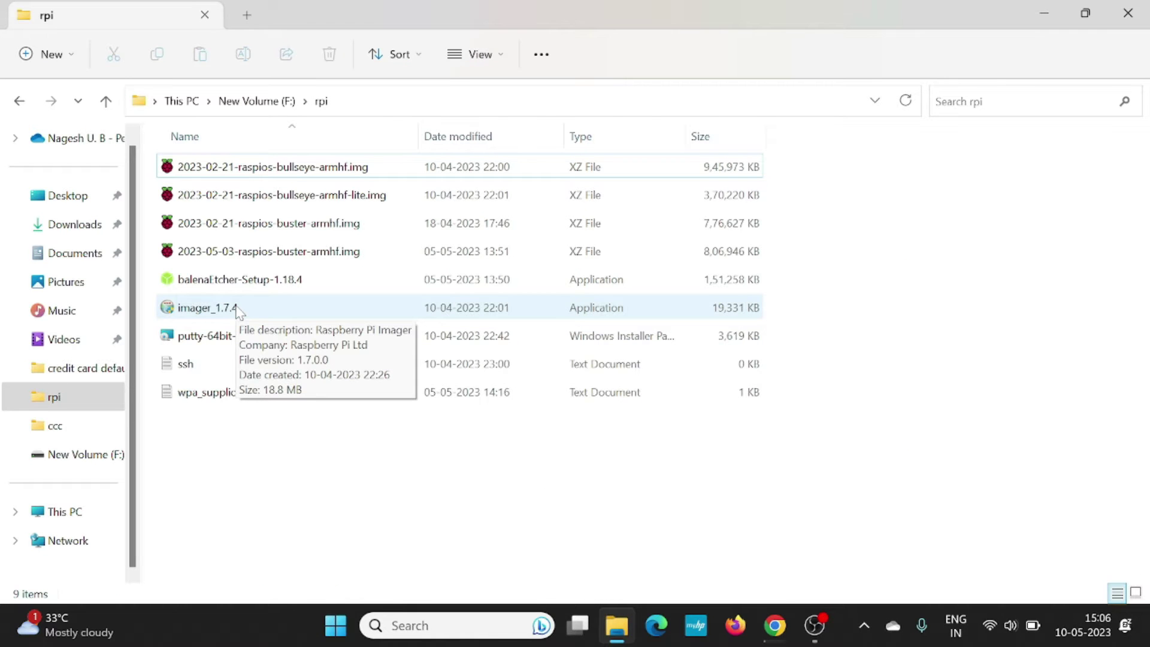
Install Raspberry Pi Imager 1.7.4 from F:\rpi, launch it, and centre its window.
{"action": "double_click", "coordinate": [236, 309]}
{"action": "left_click", "coordinate": [674, 455]}
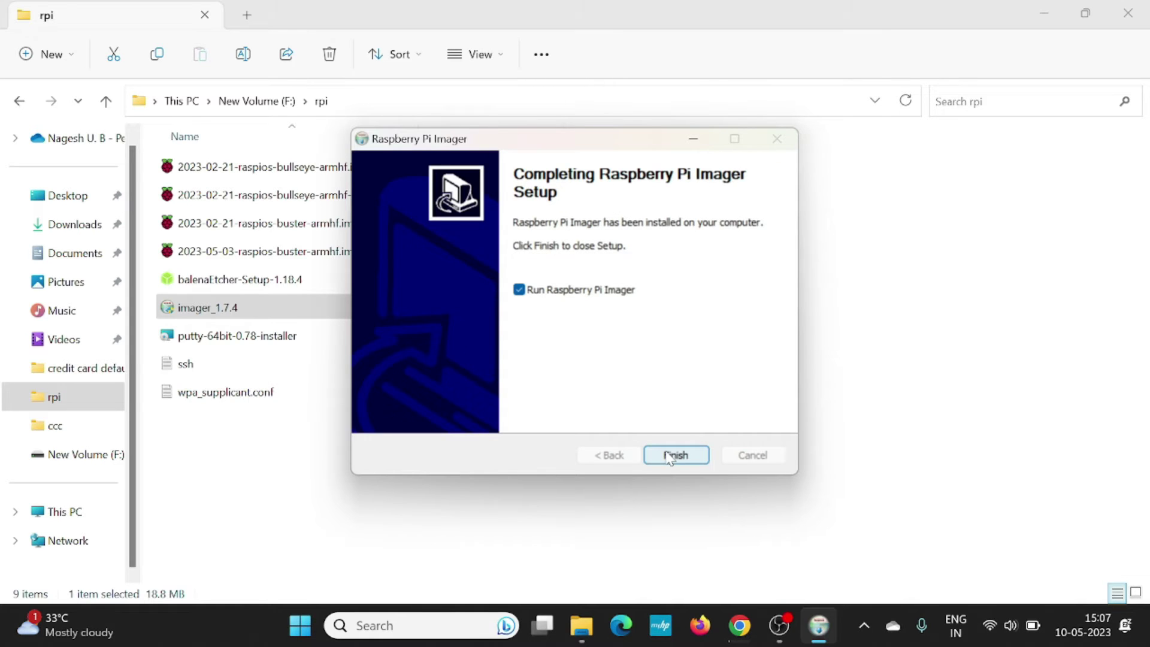
{"action": "left_click", "coordinate": [676, 455]}
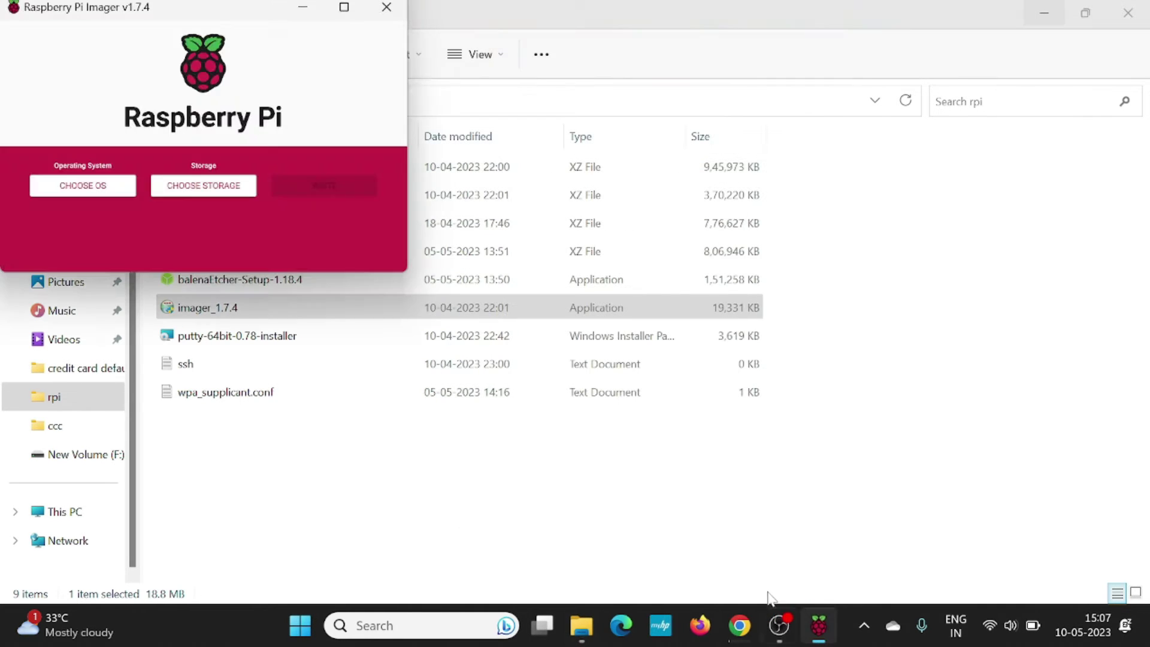
{"action": "left_click_drag", "start_coordinate": [249, 15], "coordinate": [551, 141]}
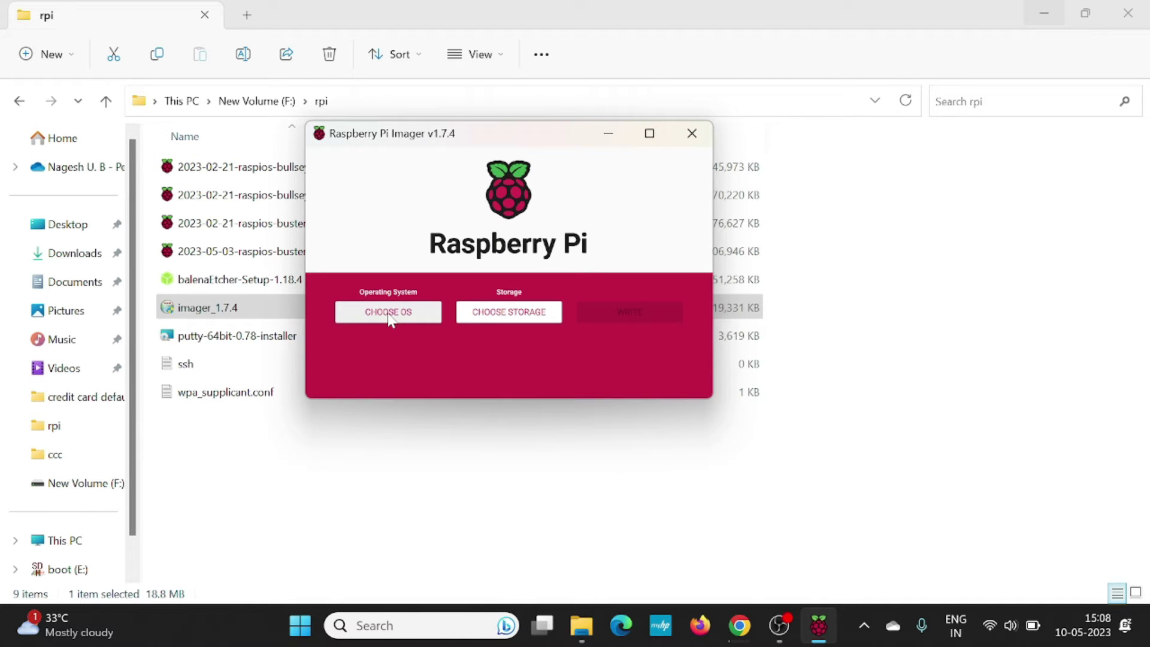
Select the custom 2023-05-03-raspios-buster-armhf.img.xz image and the 15.9 GB SDHC card as target.
{"action": "left_click", "coordinate": [389, 313]}
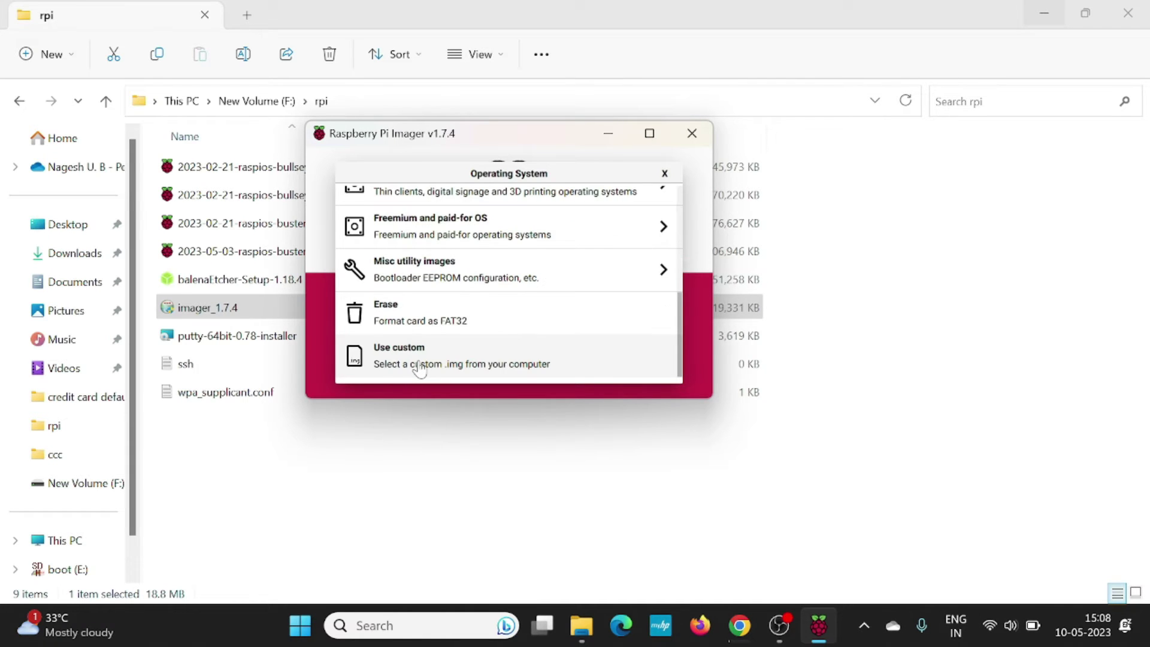
{"action": "left_click", "coordinate": [420, 368]}
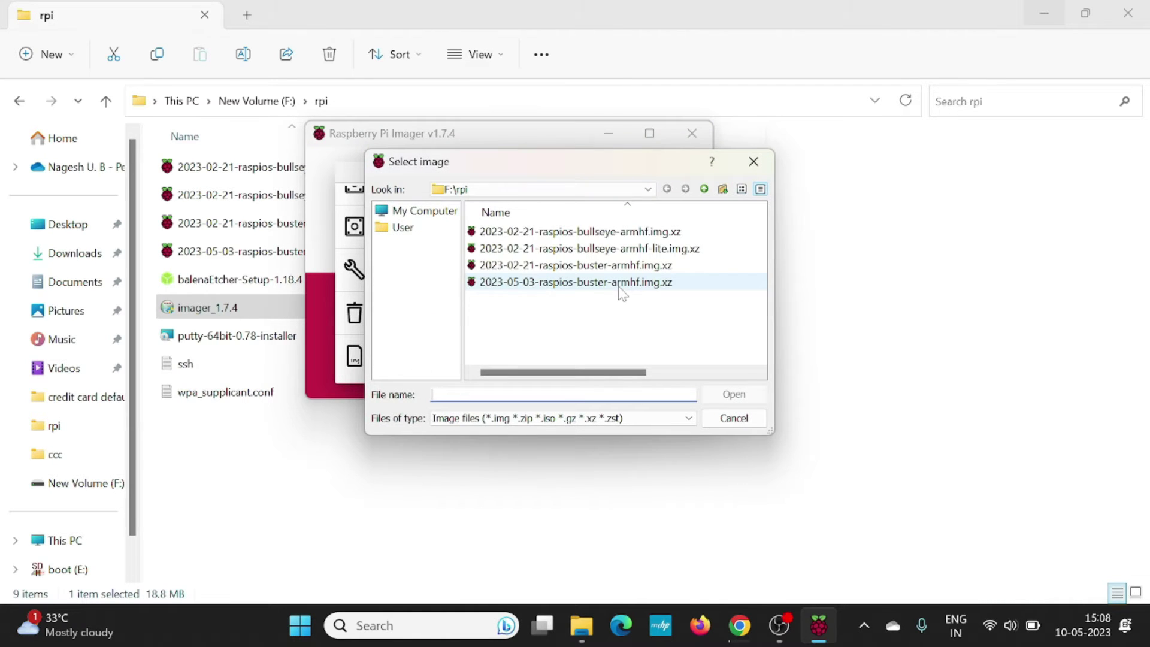
{"action": "double_click", "coordinate": [623, 293]}
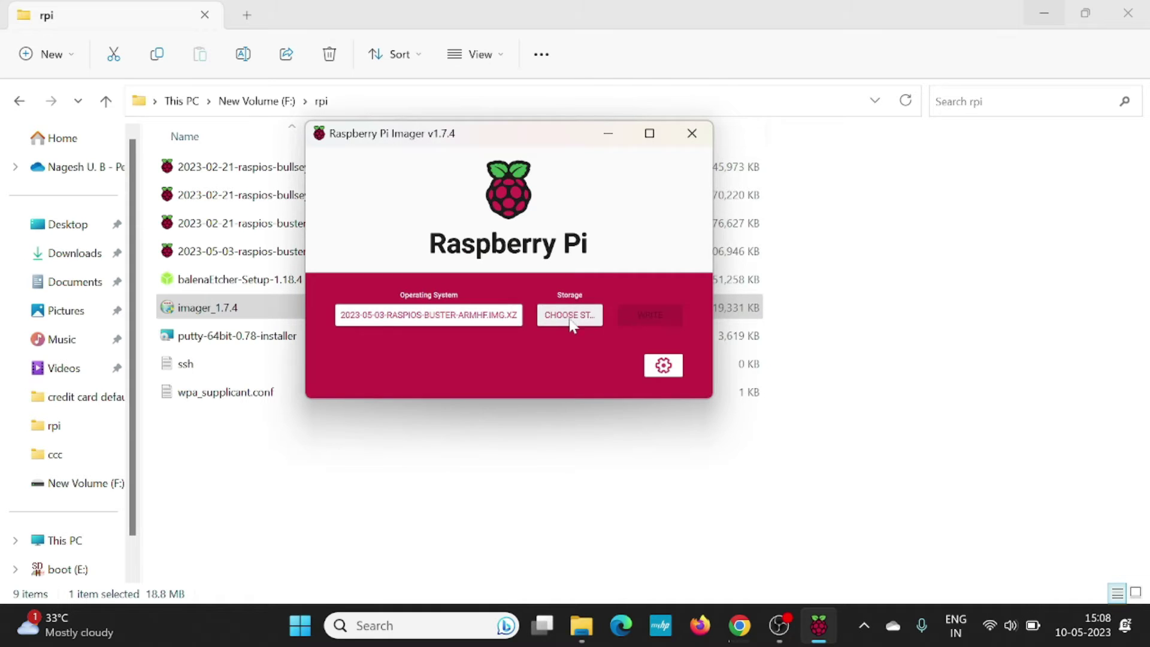
{"action": "left_click", "coordinate": [567, 315]}
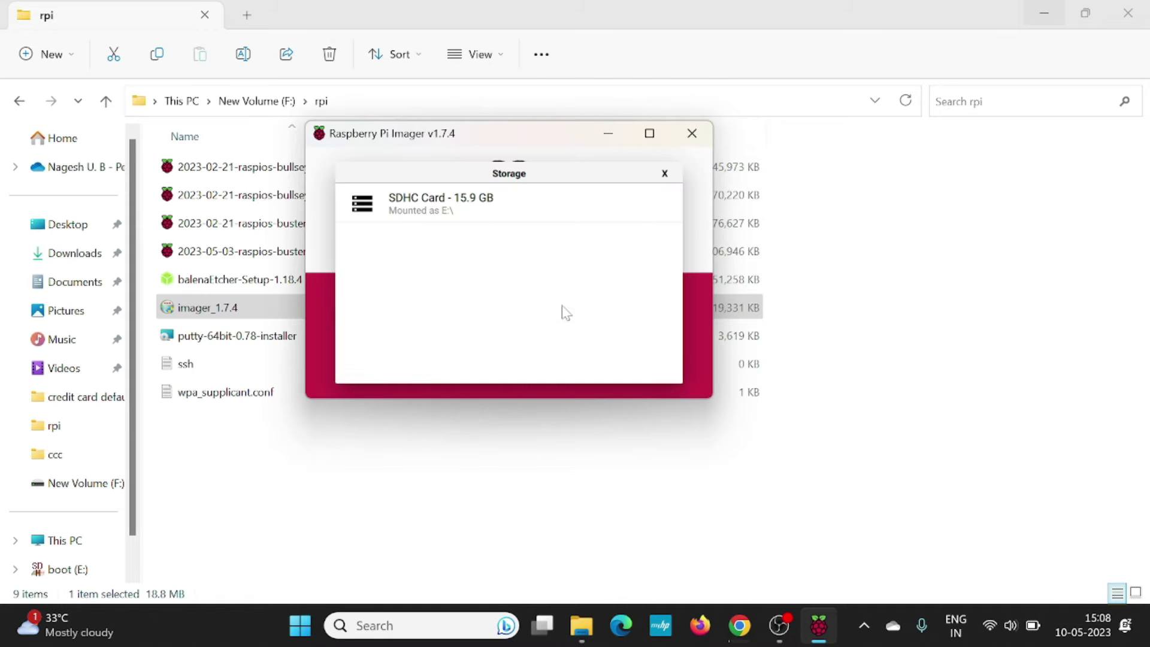
{"action": "left_click", "coordinate": [515, 207]}
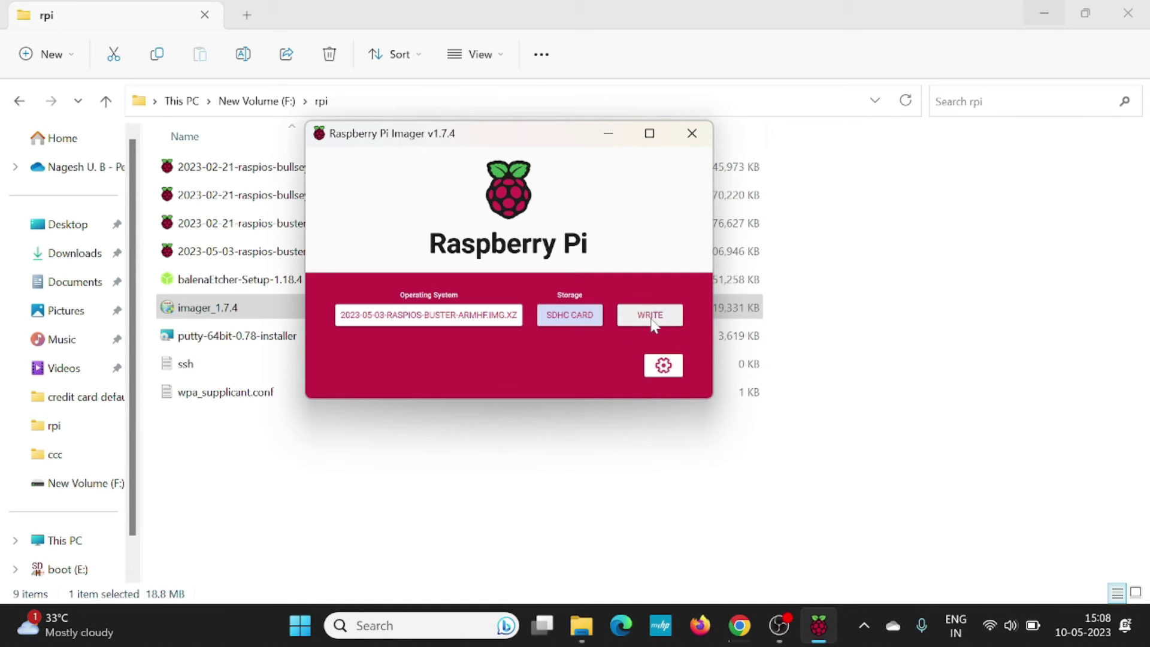
Enable SSH in the Imager's advanced options.
{"action": "left_click", "coordinate": [664, 366]}
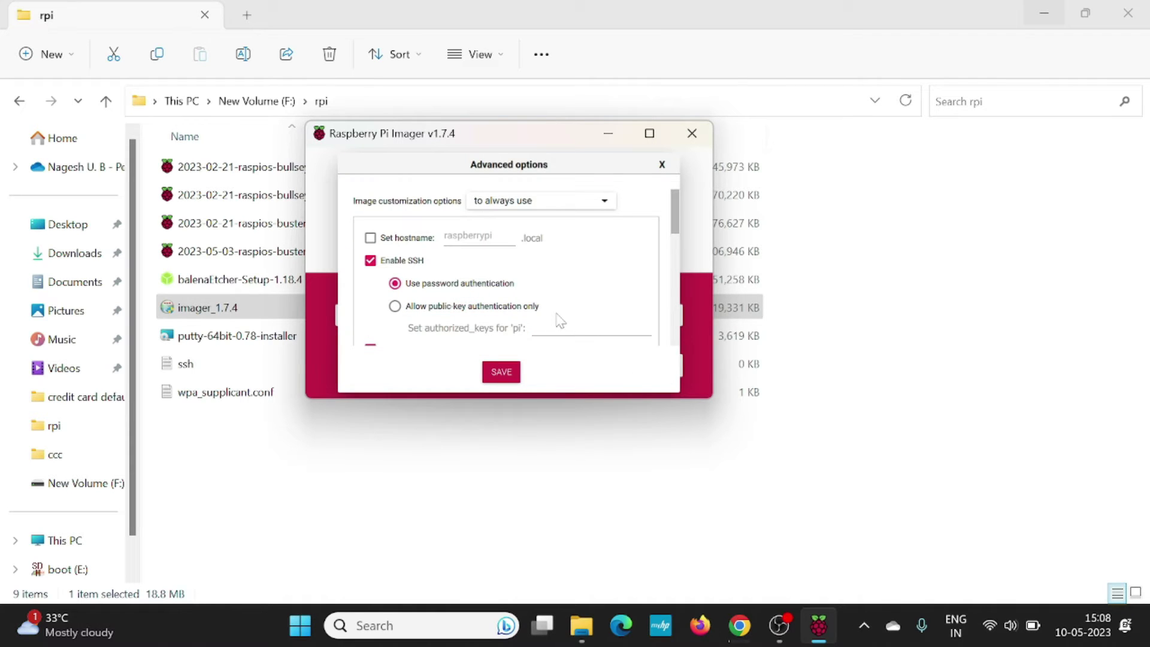
{"action": "left_click", "coordinate": [649, 133]}
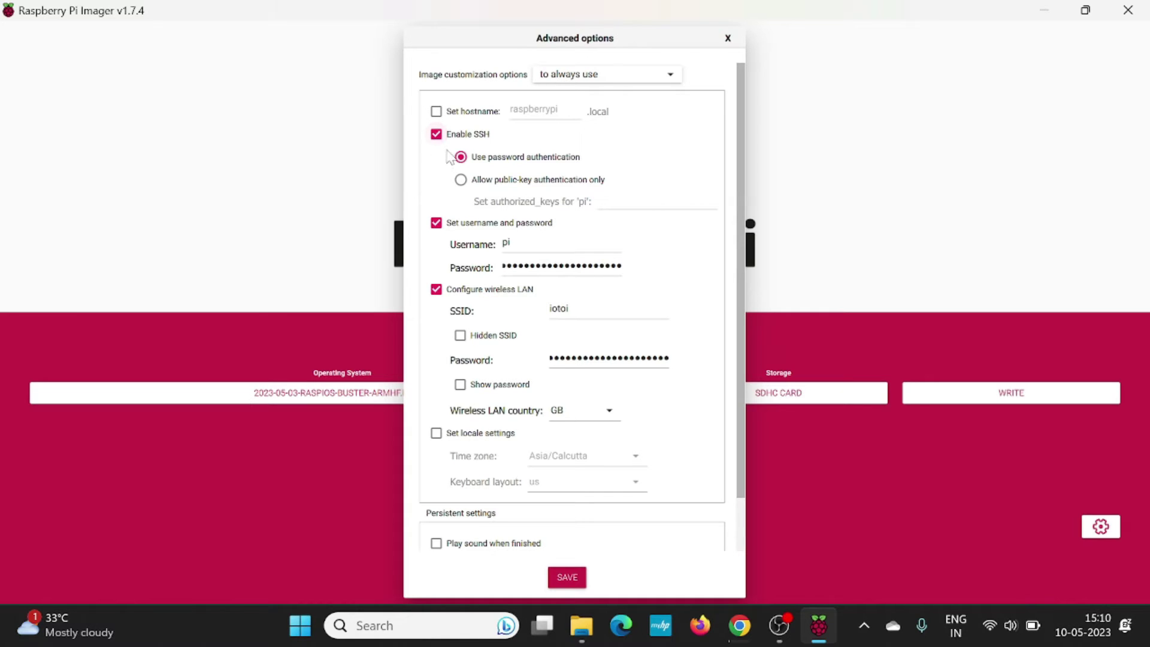
{"action": "left_click", "coordinate": [437, 135]}
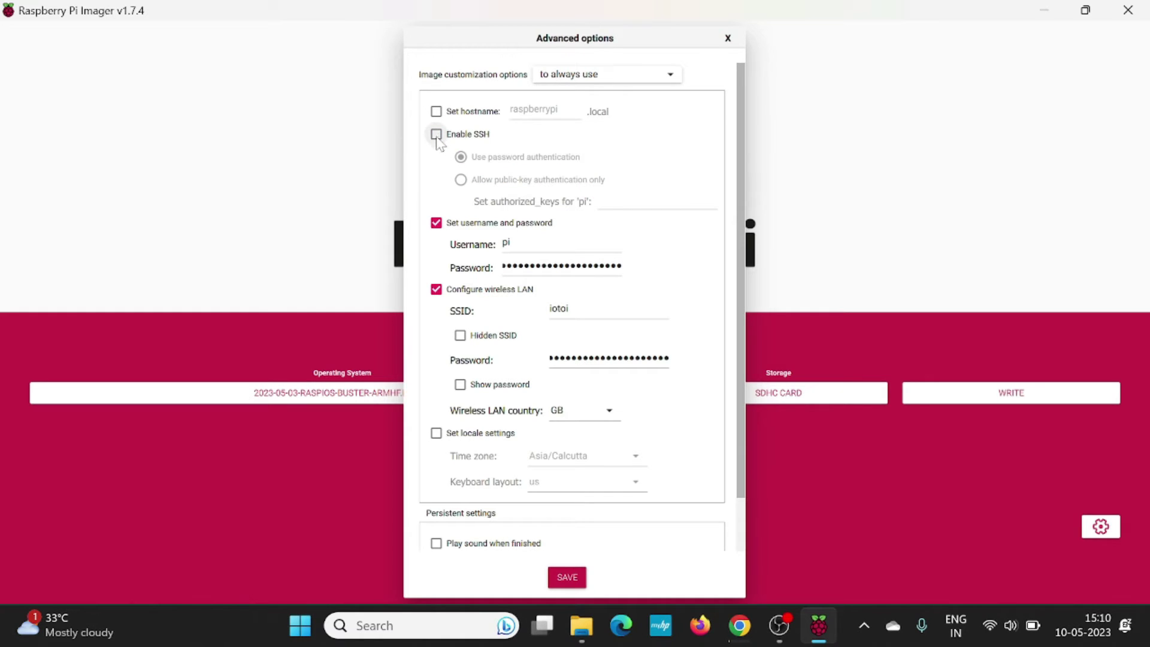
{"action": "left_click", "coordinate": [436, 134]}
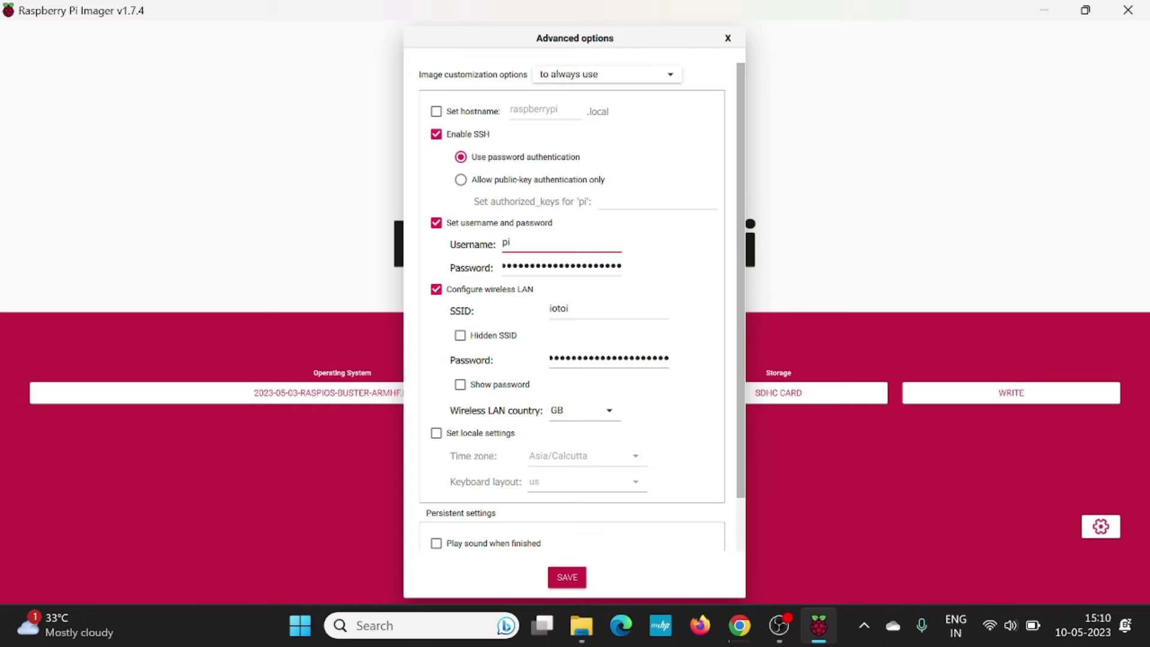
Set the login username to 'user' and enter a new login password.
{"action": "key", "text": "BackSpace"}
{"action": "key", "text": "BackSpace"}
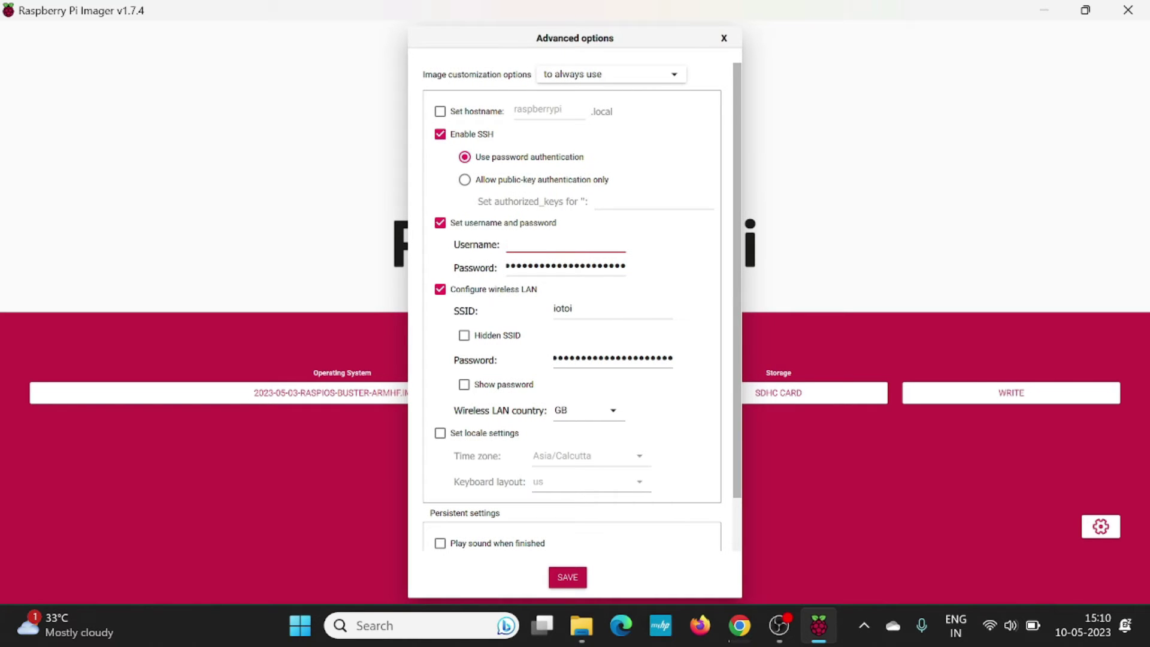
{"action": "type", "text": "user"}
{"action": "key", "text": "Tab"}
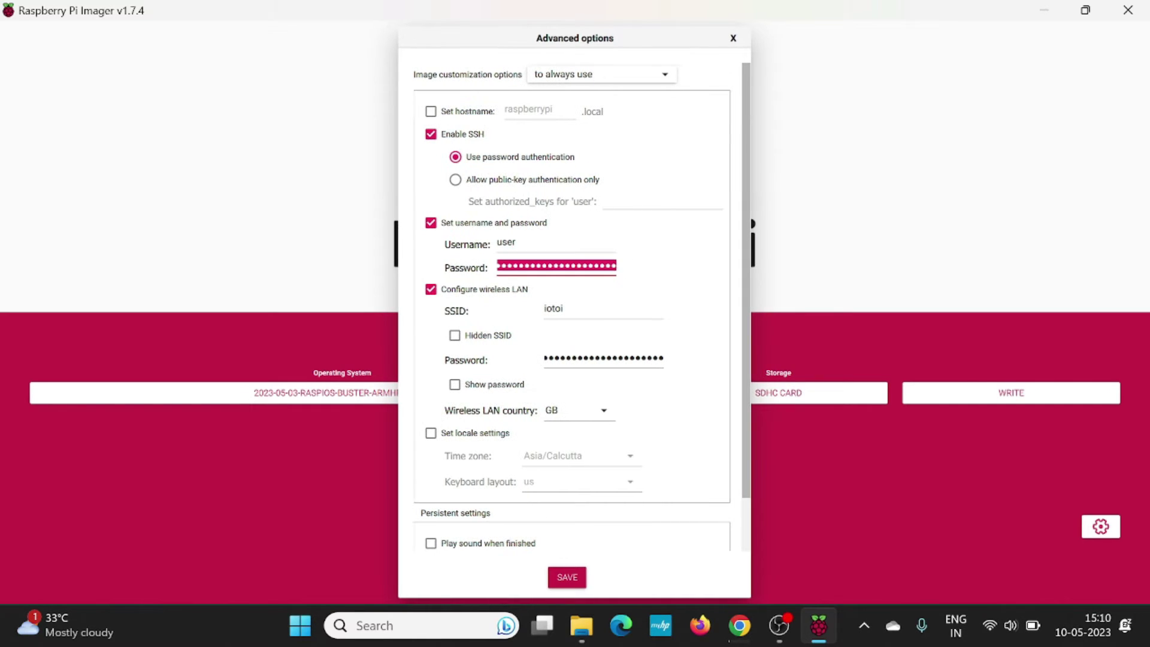
{"action": "type", "text": "1234"}
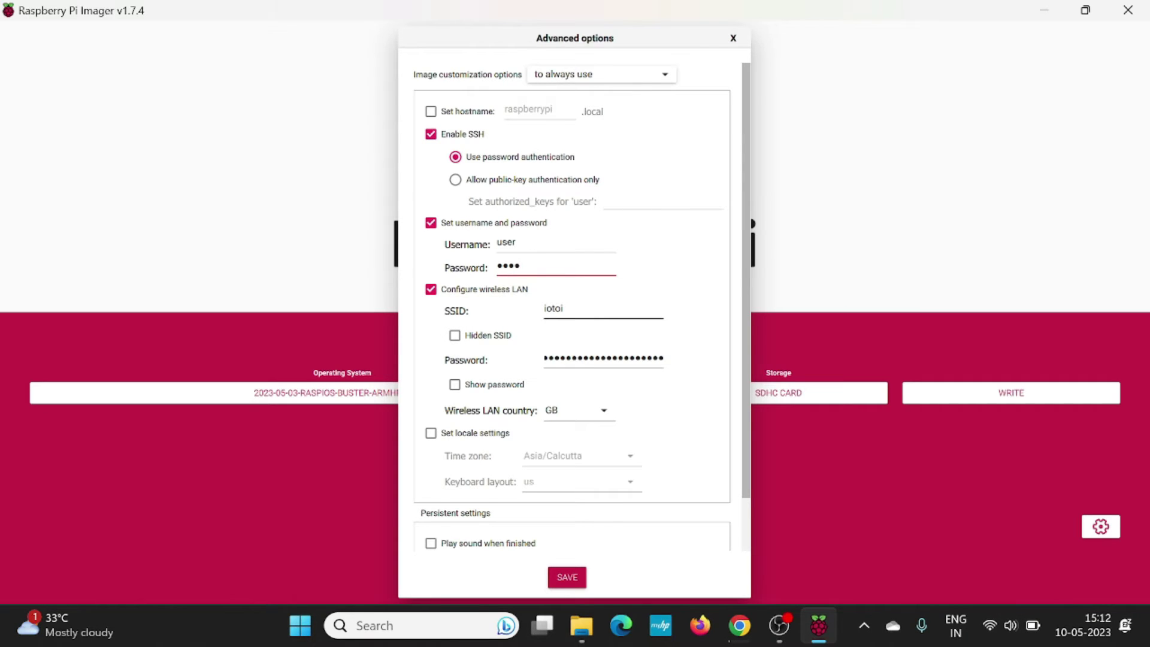
Replace the iotoi Wi-Fi password with the new pasted one.
{"action": "left_click", "coordinate": [564, 310]}
{"action": "key", "text": "Tab"}
{"action": "key", "text": "BackSpace"}
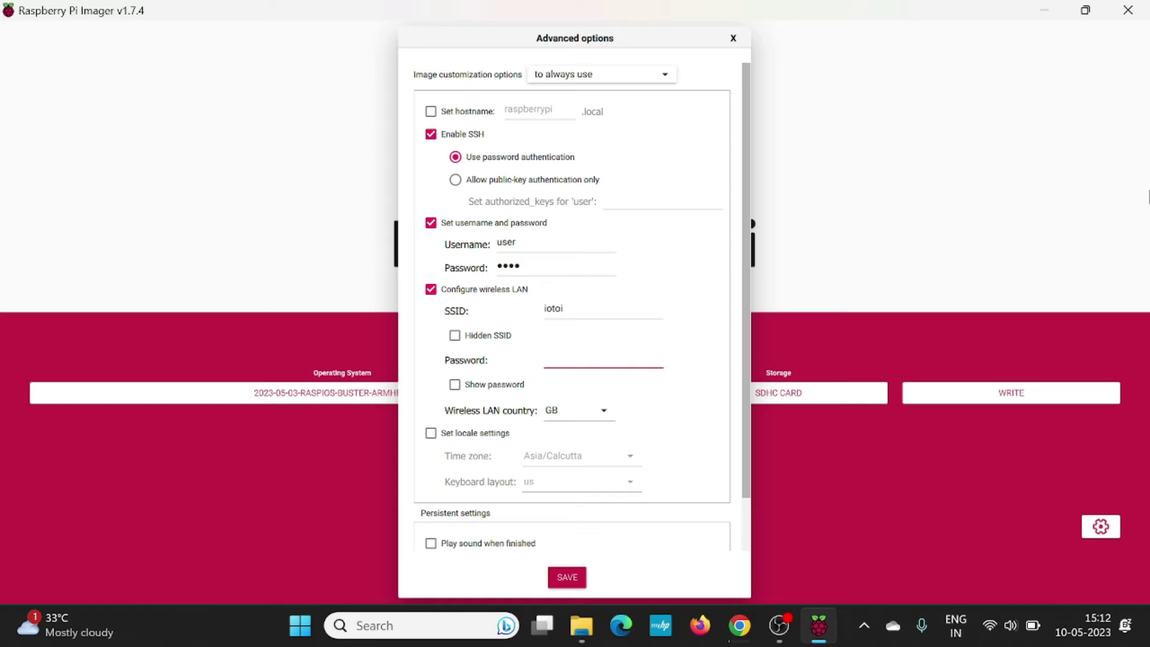
{"action": "key", "text": "ctrl+v"}
Save the settings and write the Buster image to the SDHC card, confirming the erase.
{"action": "left_click", "coordinate": [567, 578]}
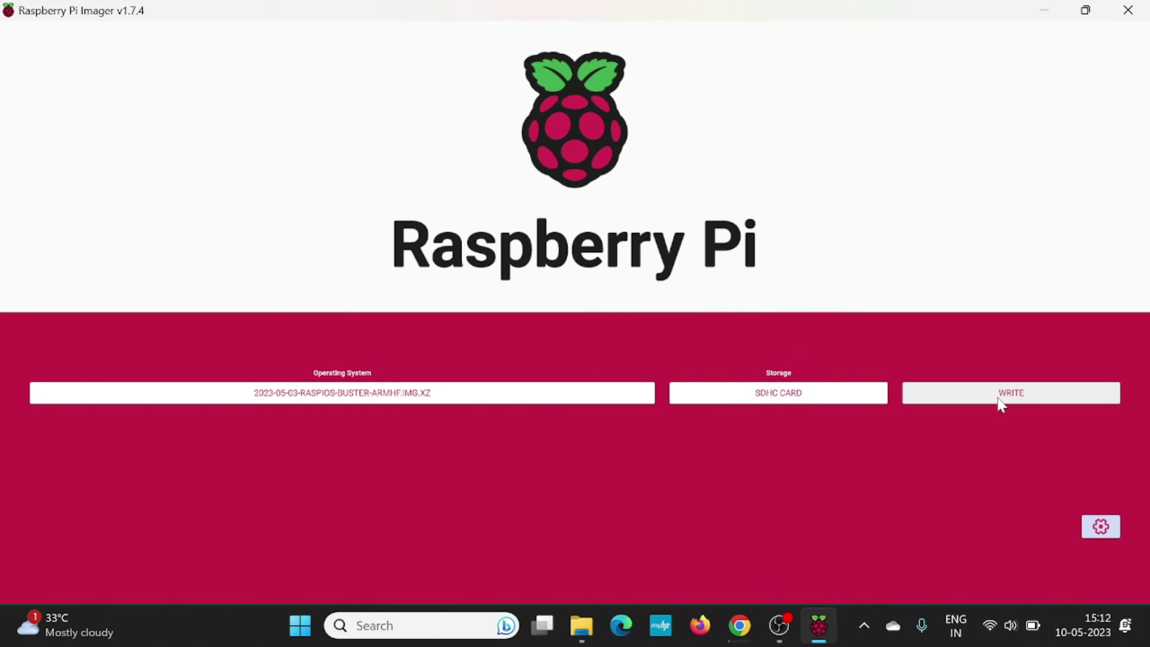
{"action": "left_click", "coordinate": [999, 400]}
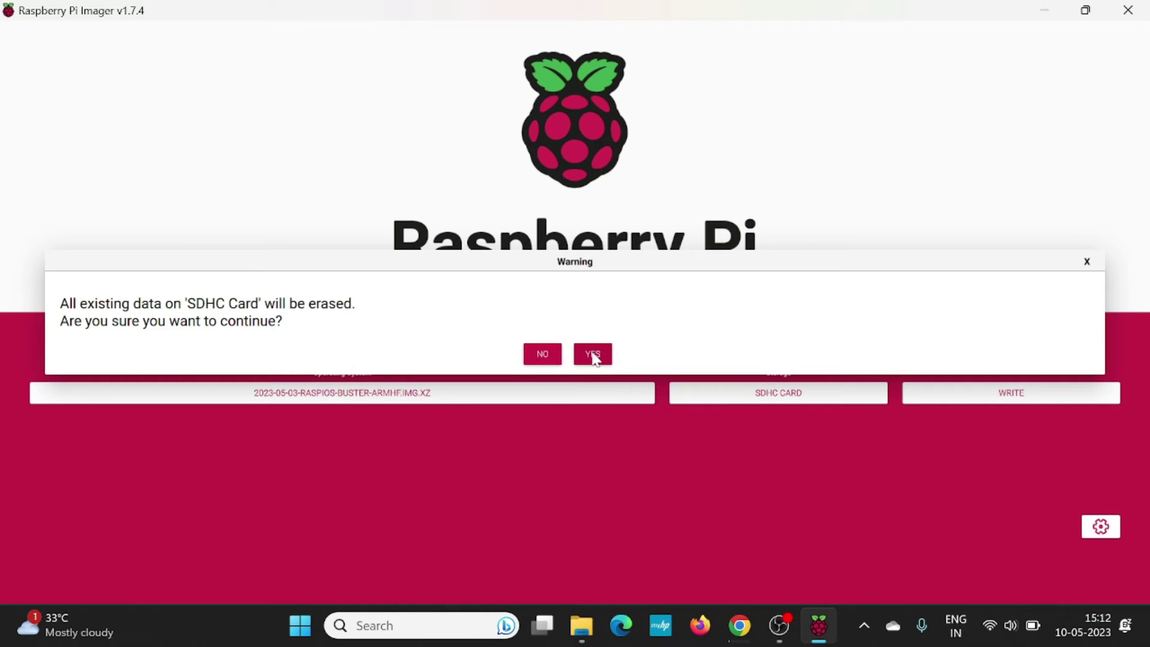
{"action": "left_click", "coordinate": [593, 354]}
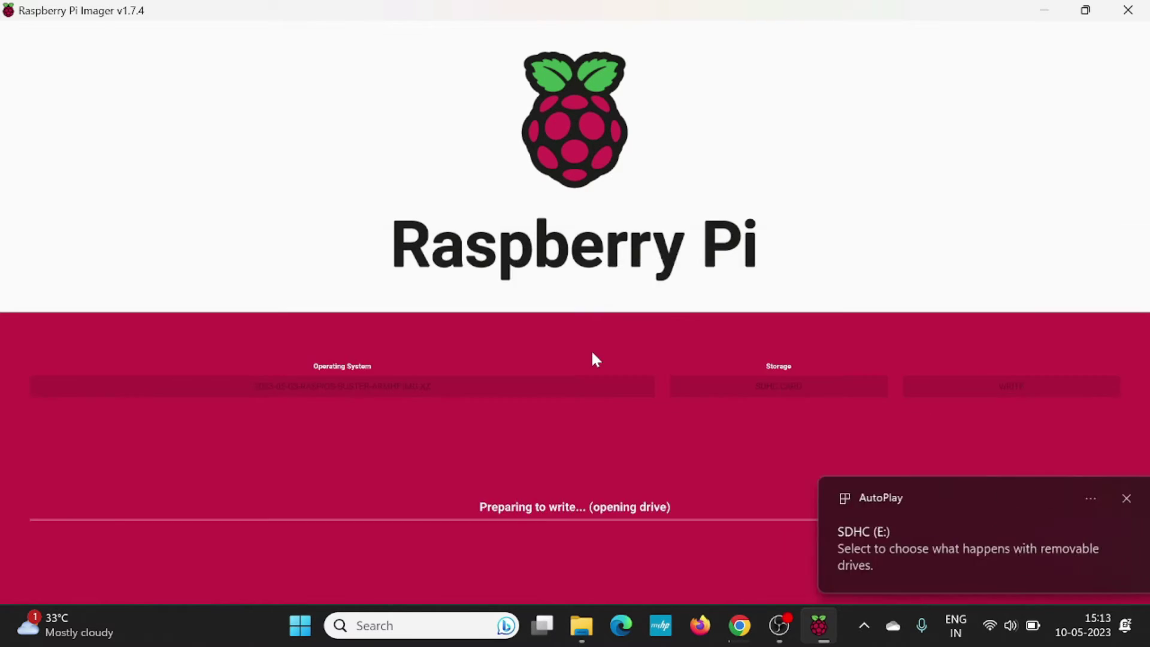
{"action": "left_click", "coordinate": [1085, 10]}
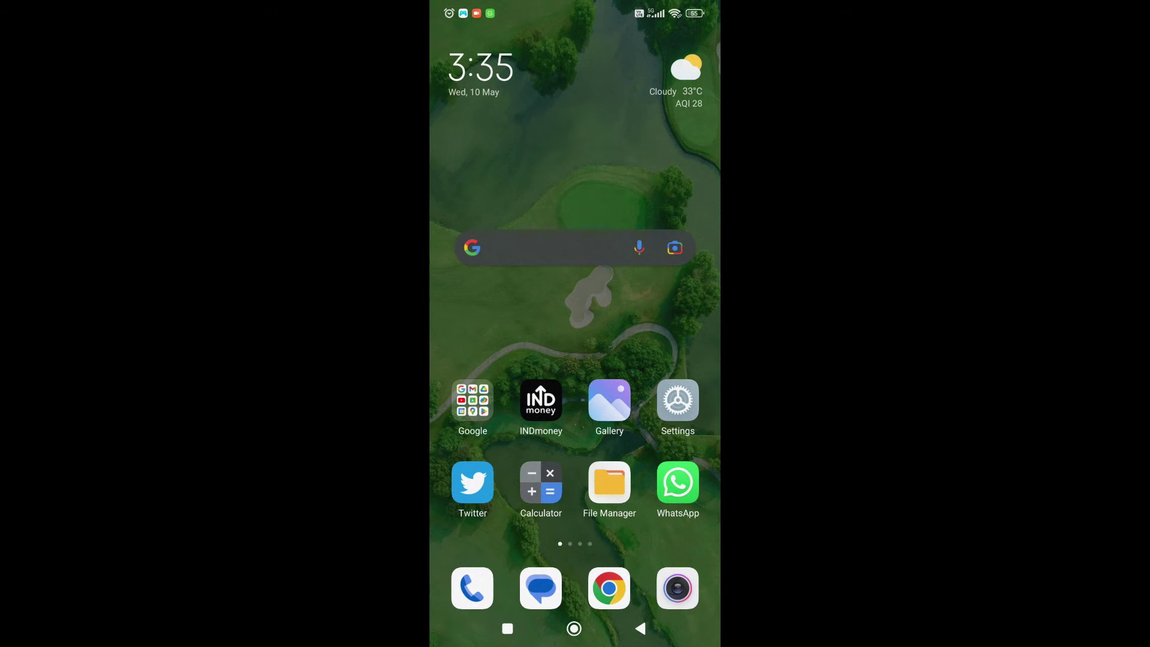
Check raspberrypi appears among the hotspot's connected devices, then open the Google folder.
{"action": "left_click_drag", "start_coordinate": [665, 9], "coordinate": [665, 360]}
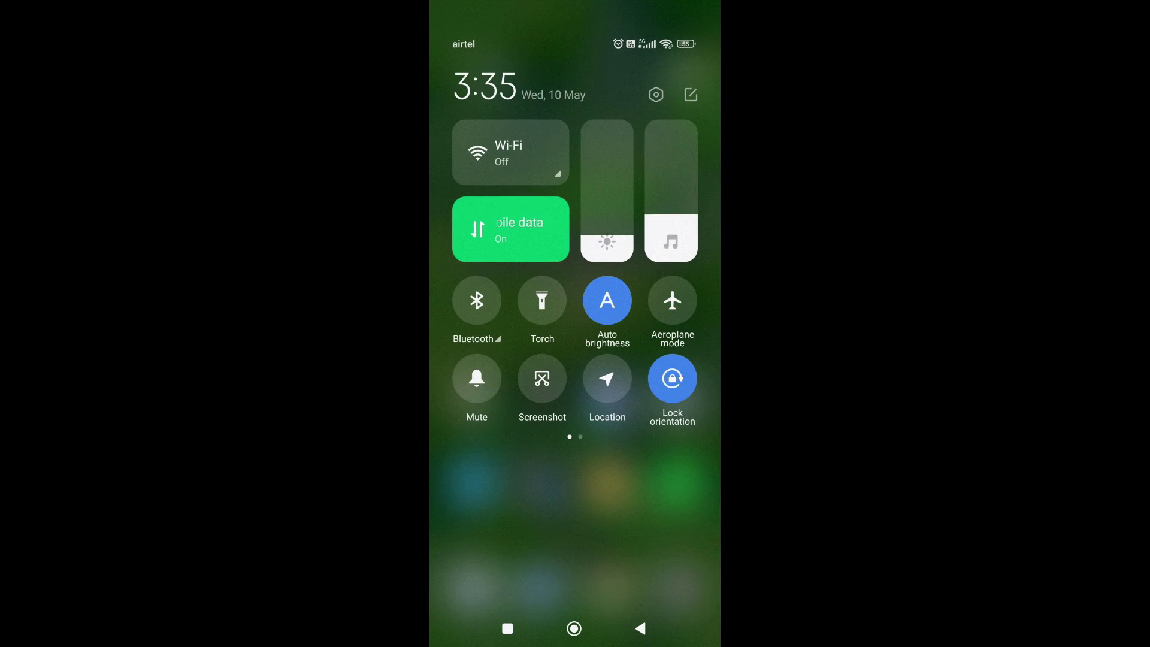
{"action": "left_click_drag", "start_coordinate": [659, 312], "coordinate": [479, 311]}
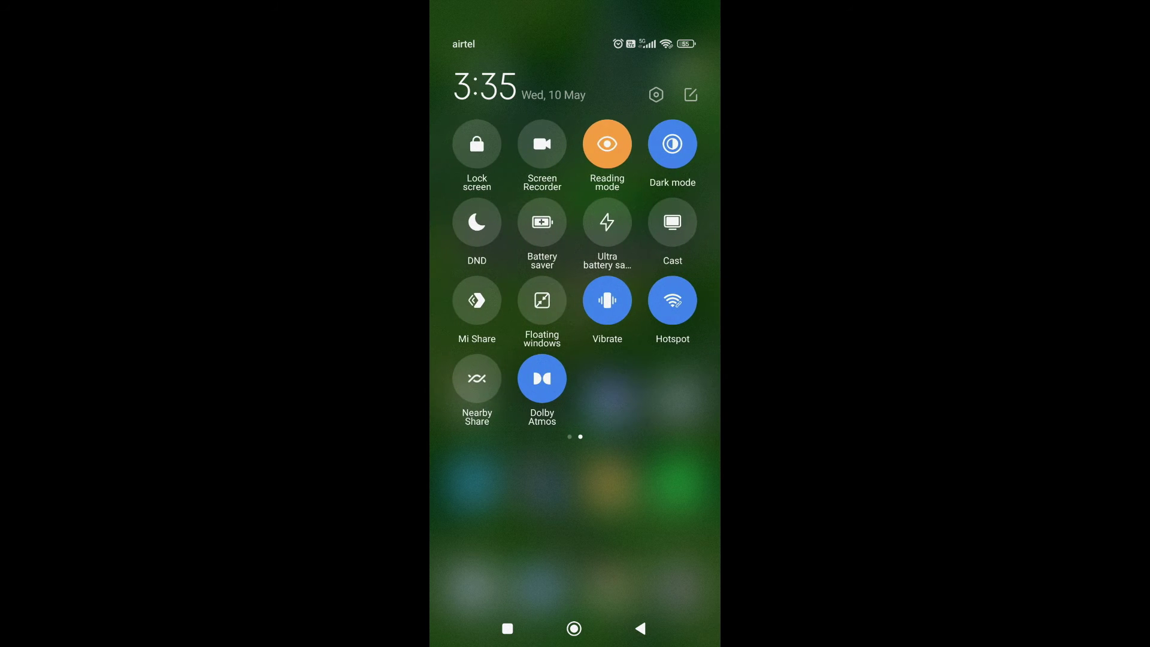
{"action": "left_click", "coordinate": [672, 300]}
{"action": "left_click", "coordinate": [515, 554]}
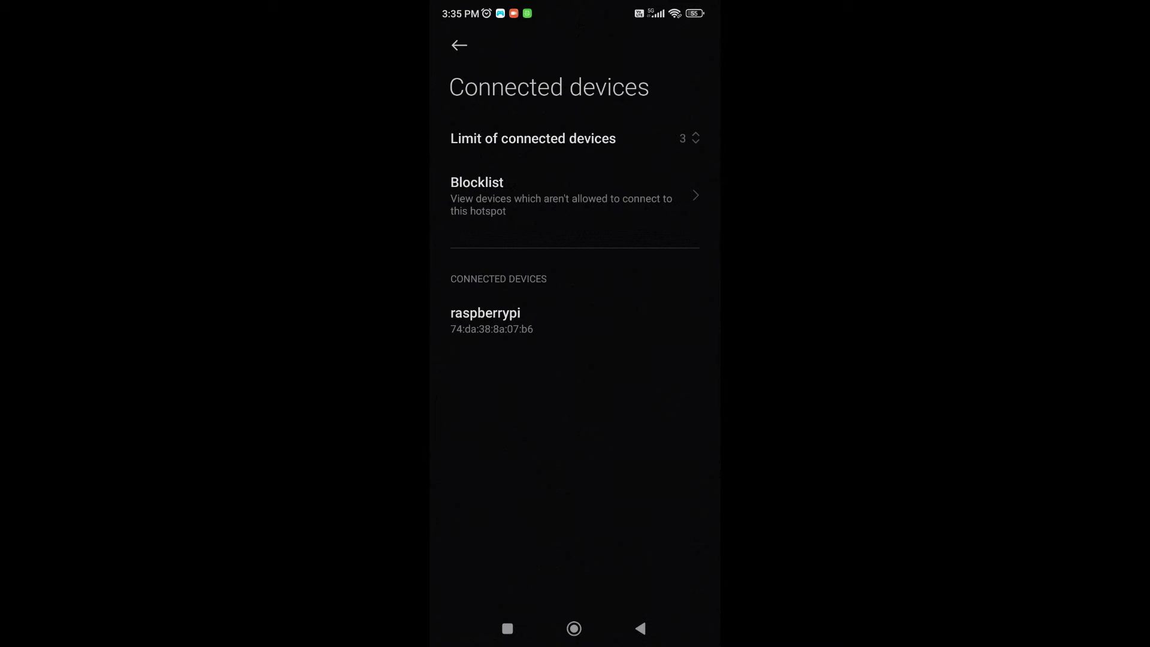
{"action": "left_click", "coordinate": [574, 629]}
{"action": "left_click", "coordinate": [472, 401]}
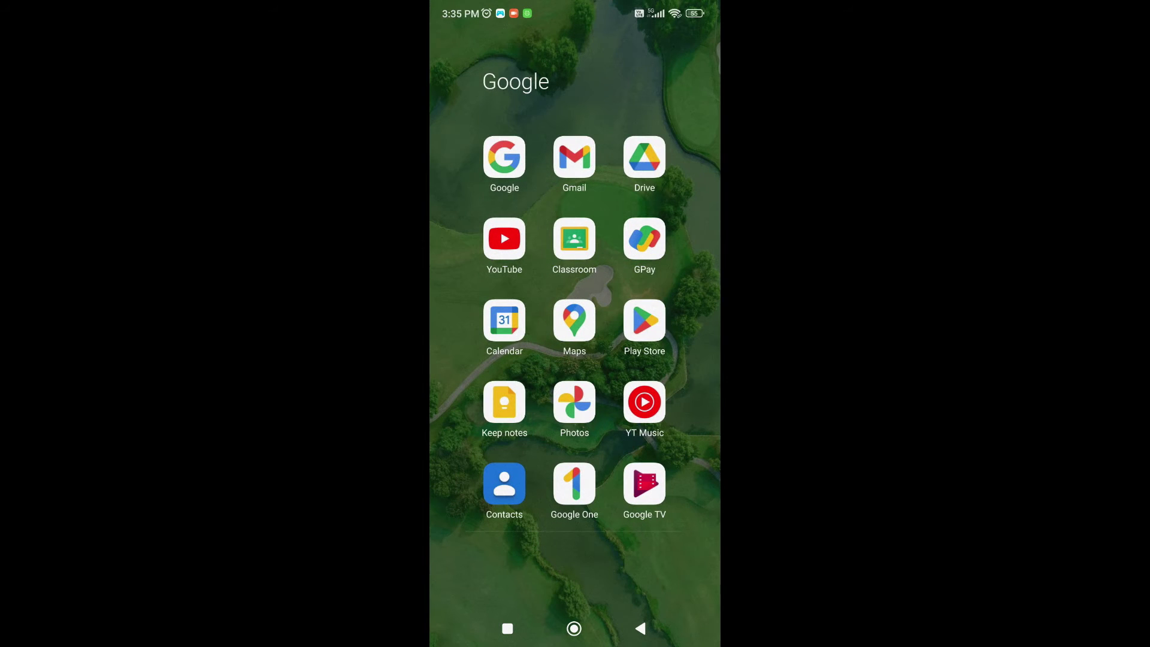
Open the Play Store and search 'net' to find a network analyzer app.
{"action": "left_click", "coordinate": [645, 320]}
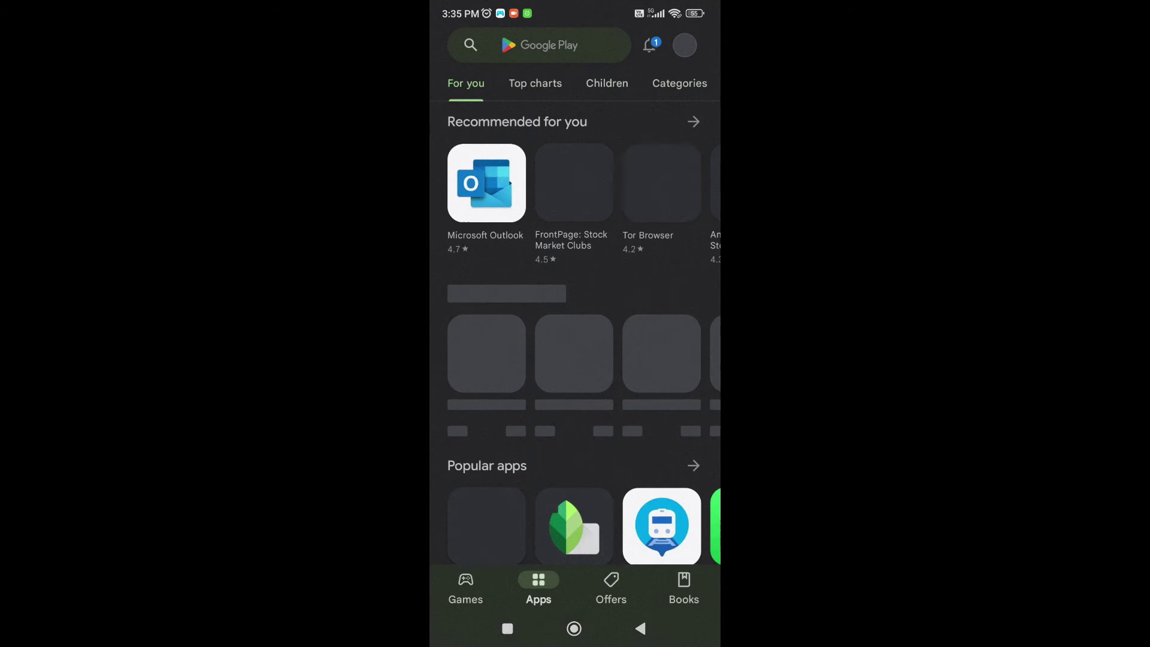
{"action": "left_click", "coordinate": [539, 45]}
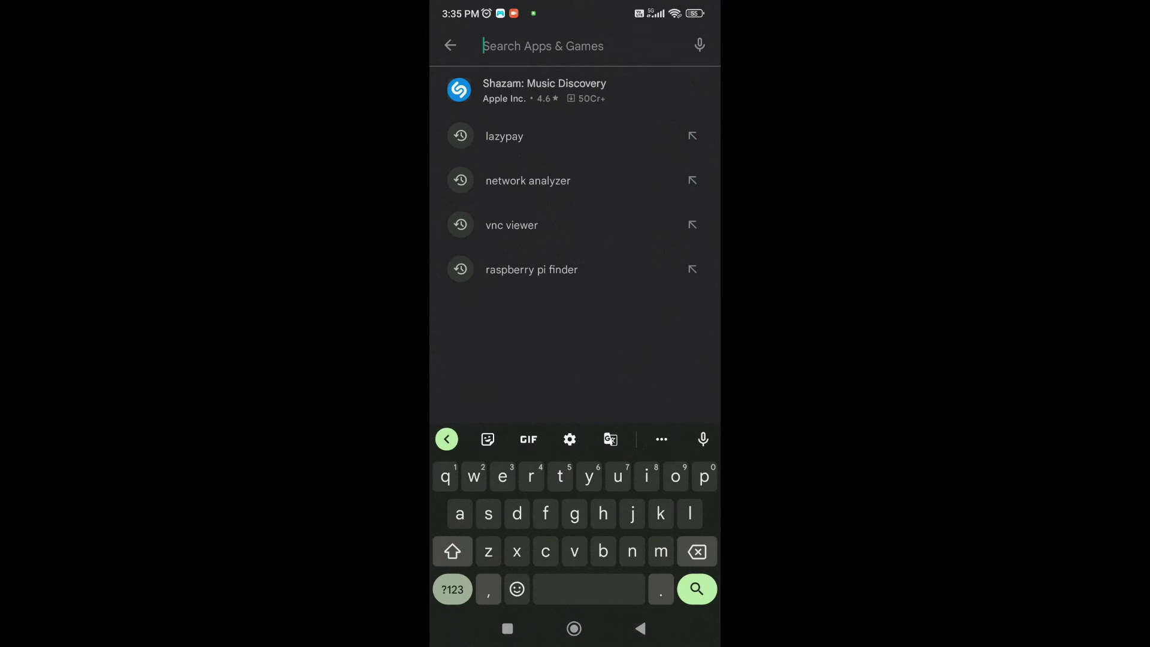
{"action": "type", "text": "n"}
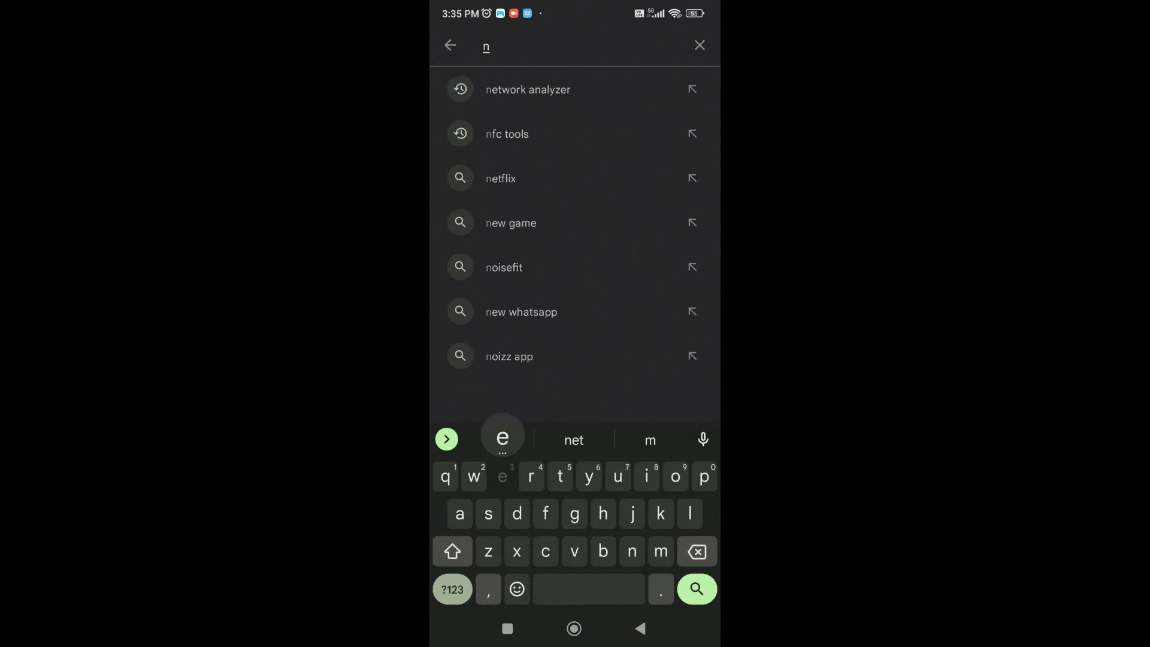
{"action": "type", "text": "et"}
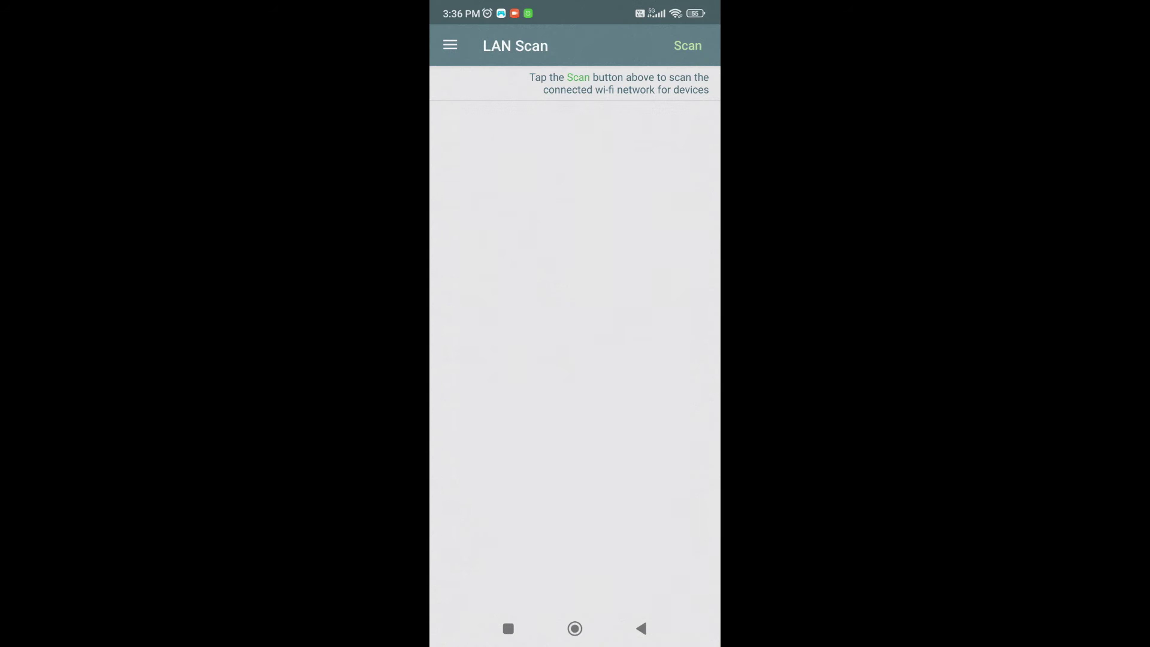
Run Net Analyzer's LAN Scan to list the devices on the hotspot network.
{"action": "left_click", "coordinate": [688, 45]}
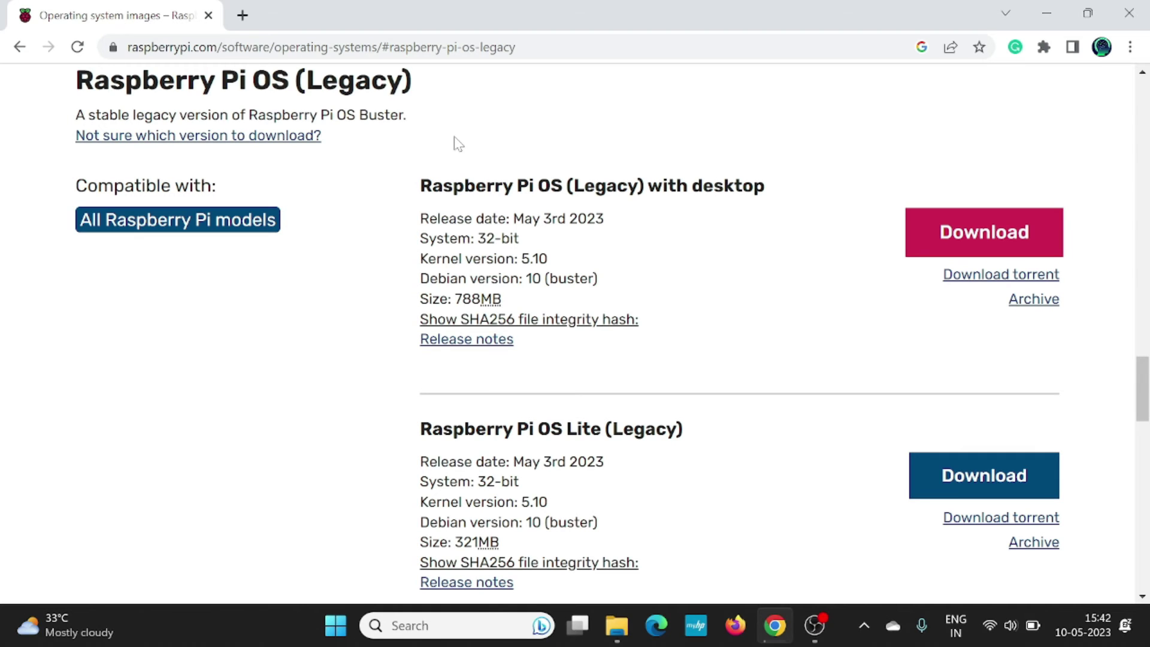
Google 'putty' in a new tab and open the Download PuTTY page on putty.org.
{"action": "left_click", "coordinate": [242, 15]}
{"action": "type", "text": "putty"}
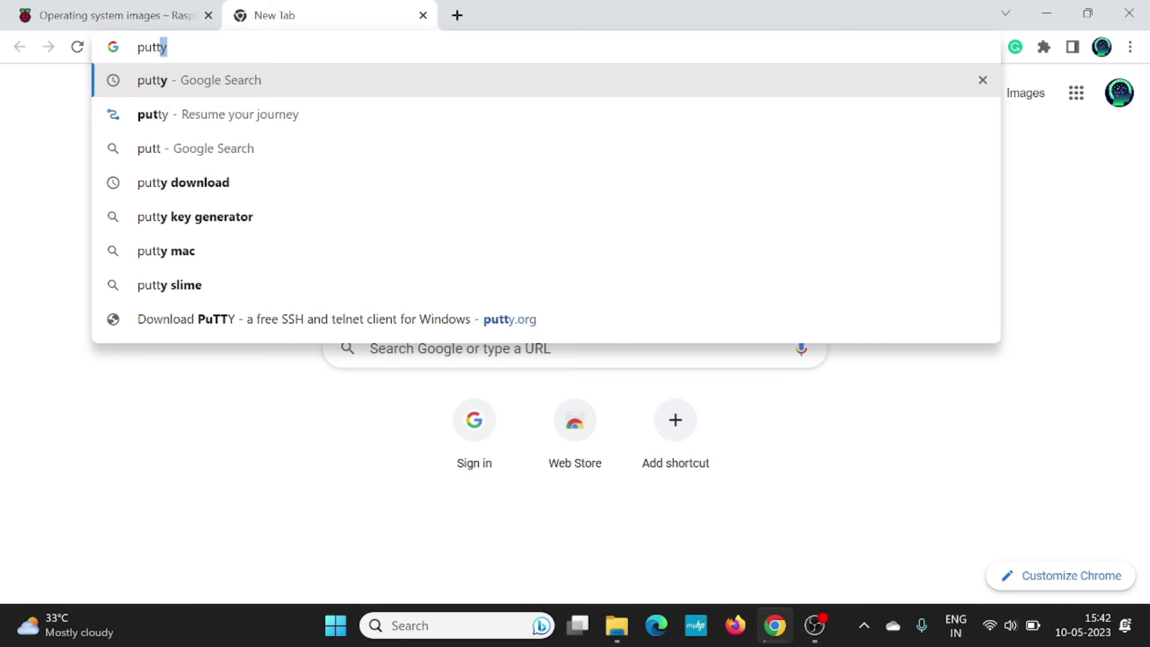
{"action": "left_click", "coordinate": [237, 89]}
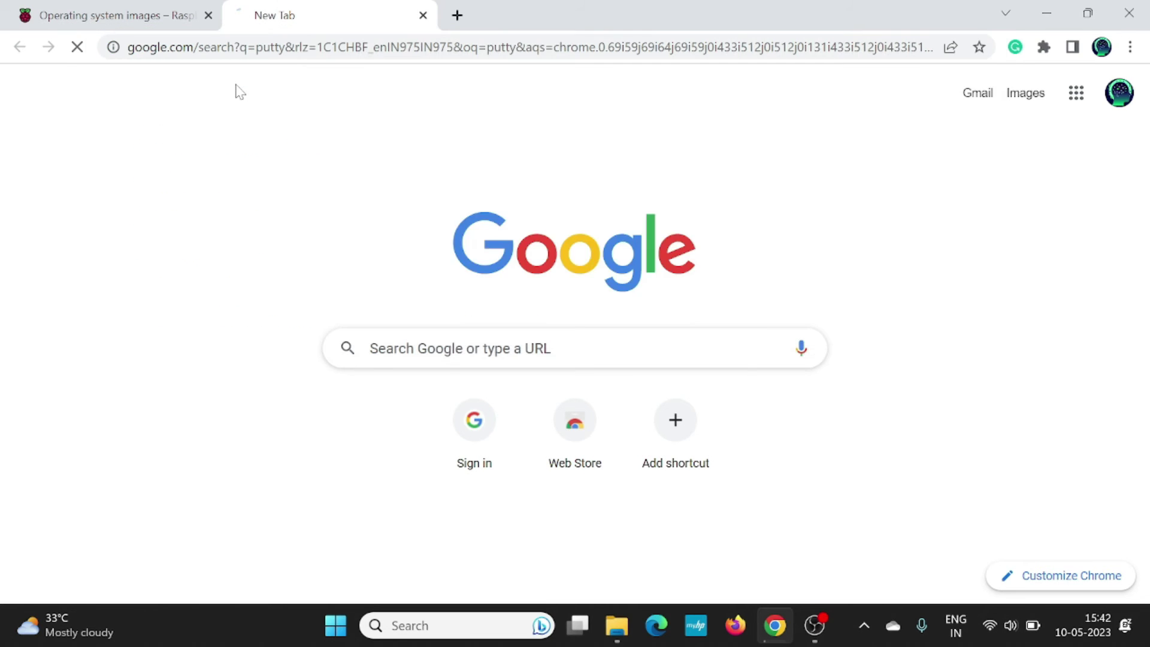
{"action": "left_click", "coordinate": [234, 279]}
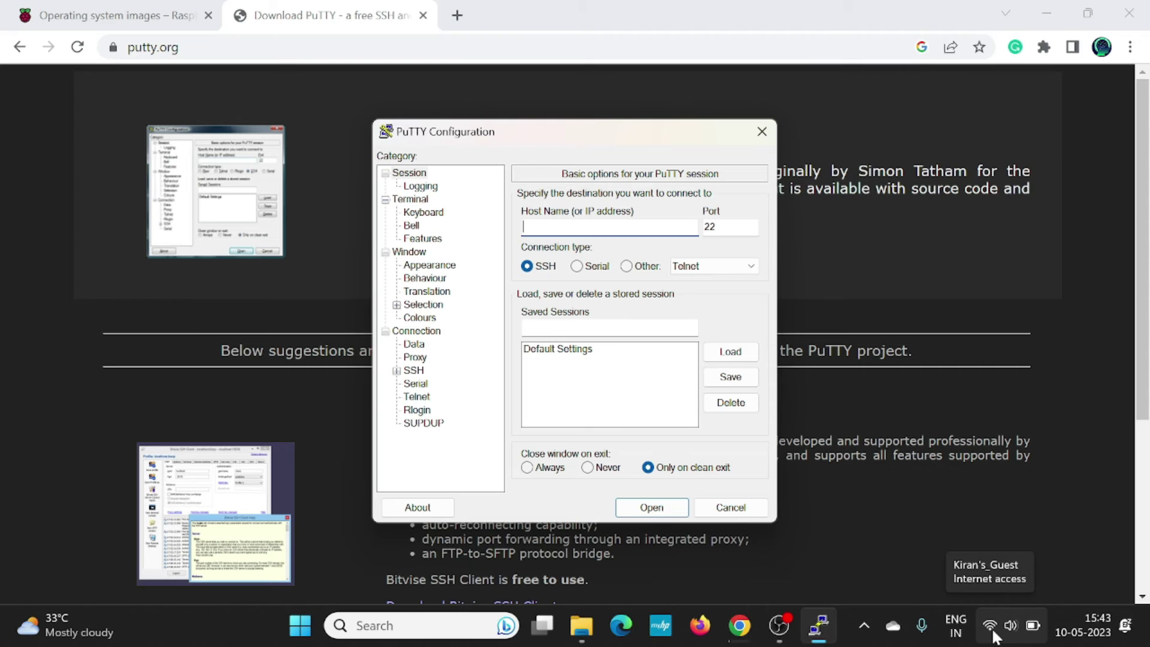
{"action": "left_click", "coordinate": [992, 631]}
{"action": "left_click", "coordinate": [951, 207]}
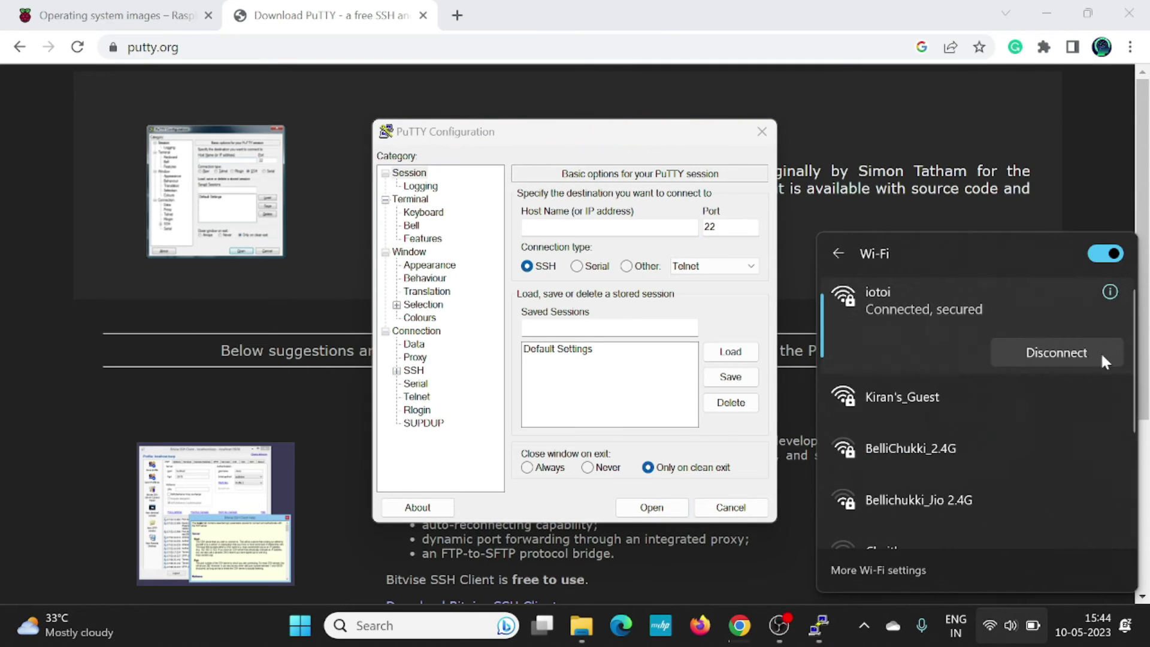
{"action": "left_click", "coordinate": [818, 626]}
{"action": "left_click", "coordinate": [818, 625]}
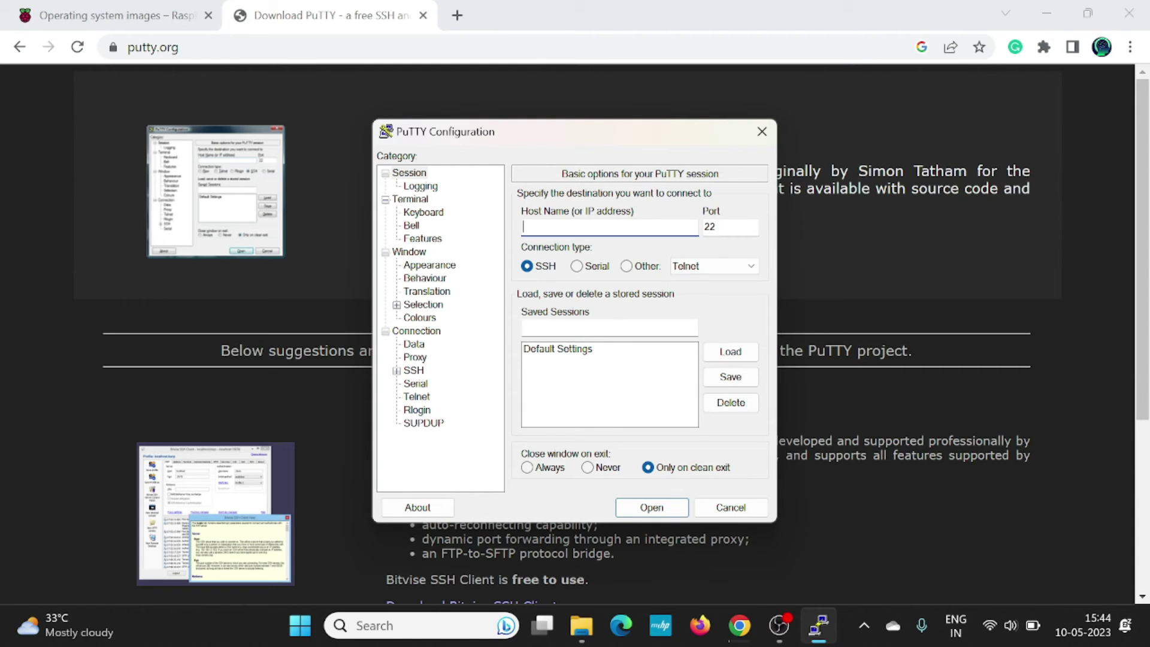
Open an SSH session to 192.168.206.205 and accept the Pi's host key.
{"action": "type", "text": "192.168.206.205"}
{"action": "left_click", "coordinate": [653, 513]}
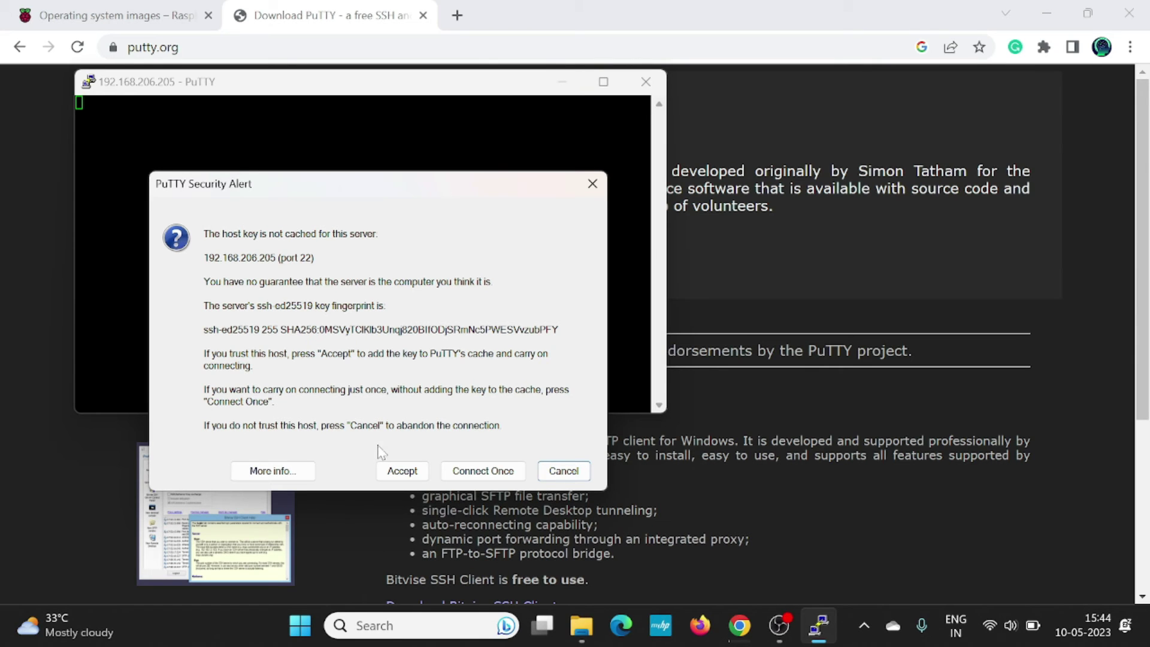
{"action": "left_click", "coordinate": [412, 476]}
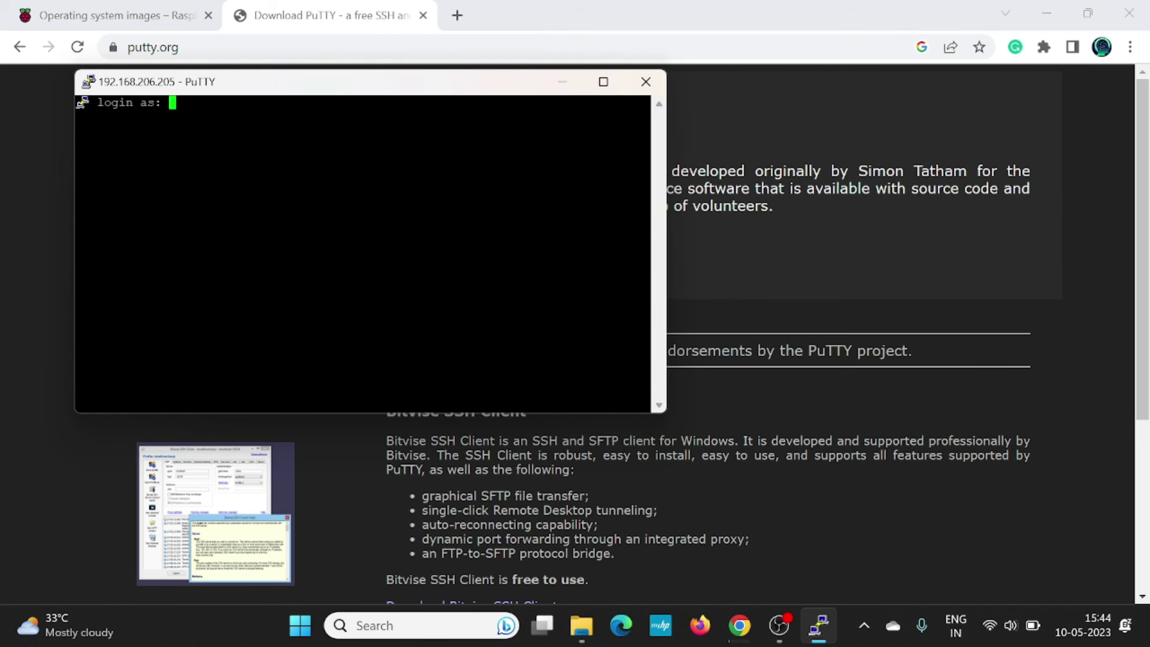
Log in to the Pi with its username and password, then list the home folder with ls.
{"action": "type", "text": "user"}
{"action": "key", "text": "Return"}
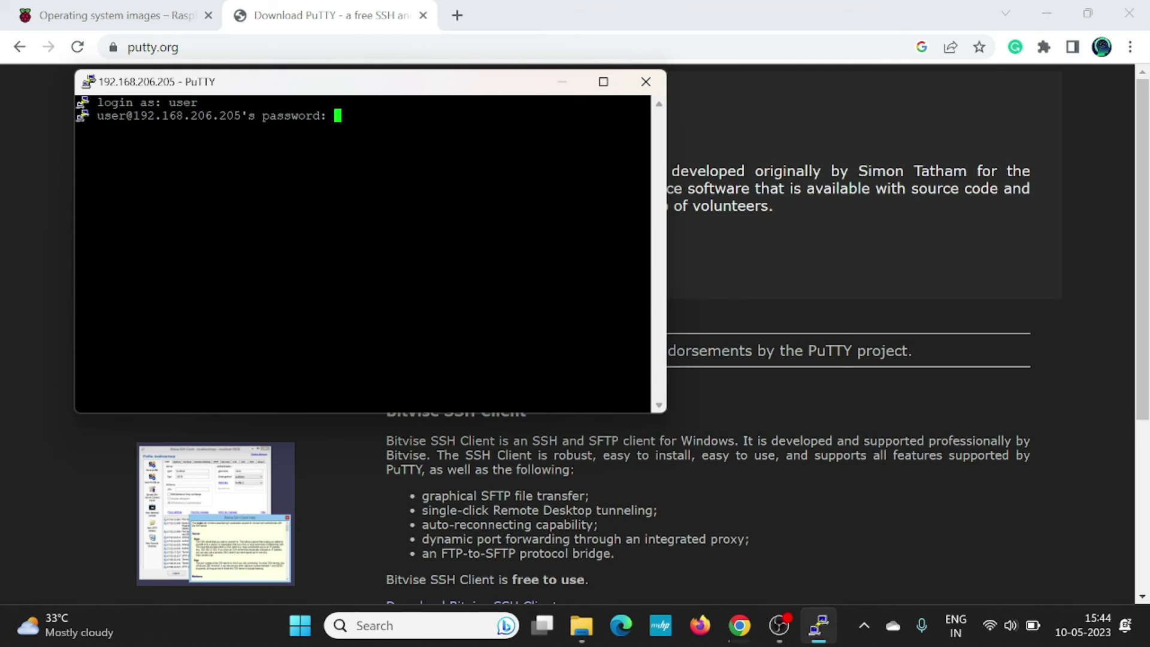
{"action": "key", "text": "Return"}
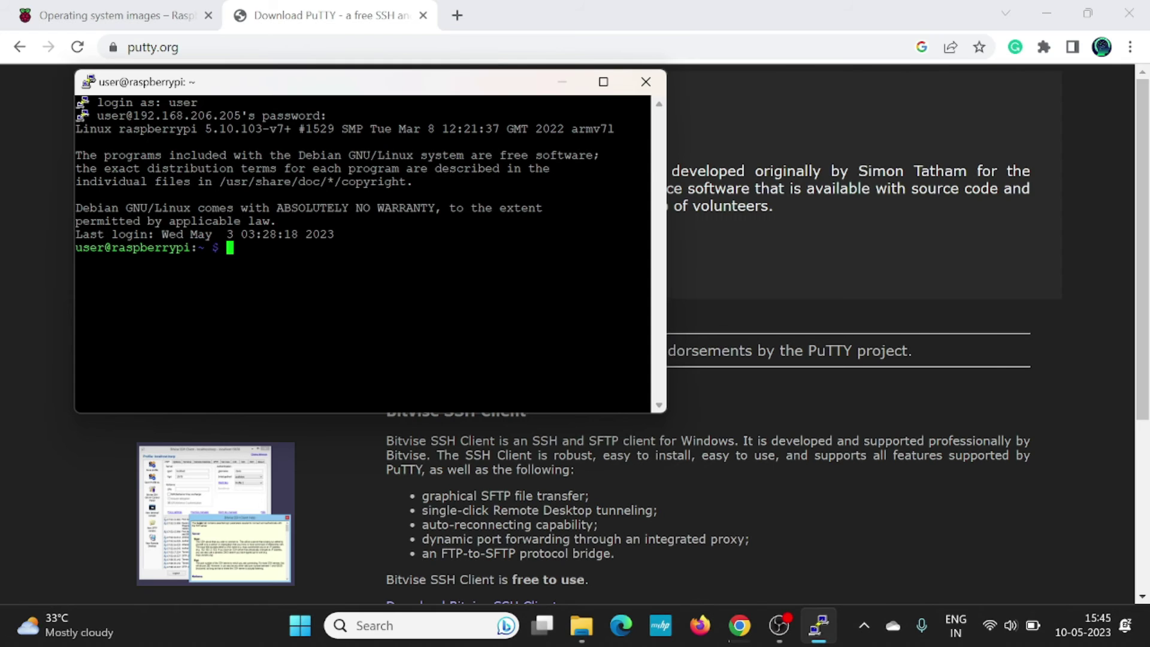
{"action": "type", "text": "ls"}
{"action": "key", "text": "Return"}
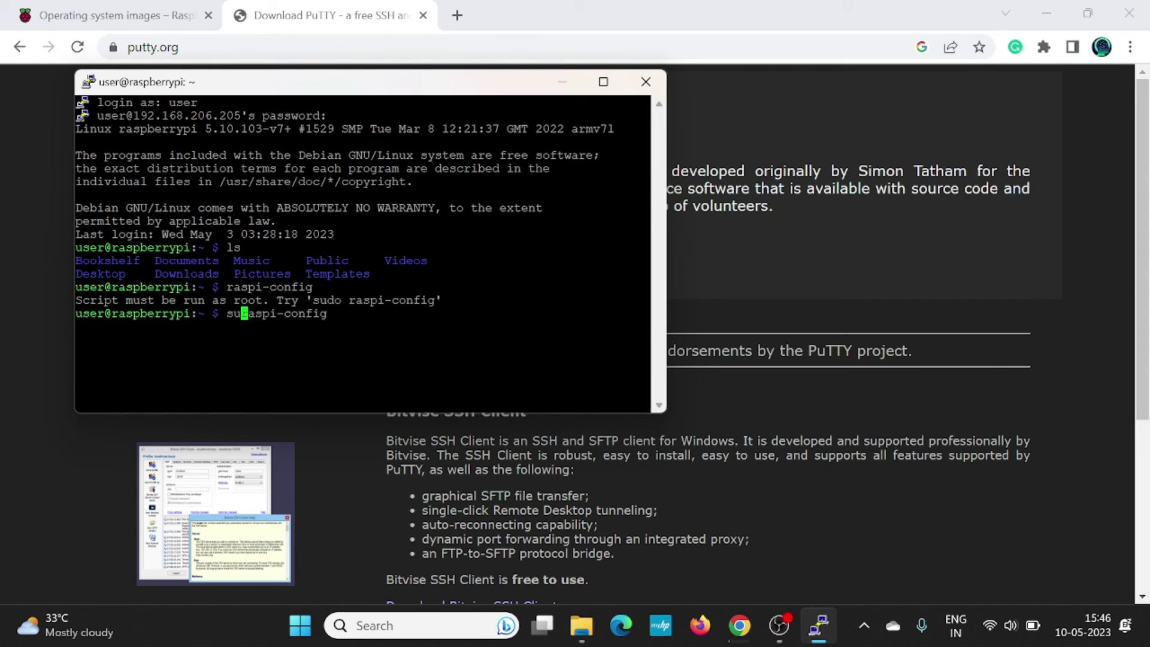
Run sudo raspi-config, enable VNC under Interface Options > P3 VNC, and finish back to the shell.
{"action": "type", "text": "d"}
{"action": "type", "text": "o"}
{"action": "key", "text": "Return"}
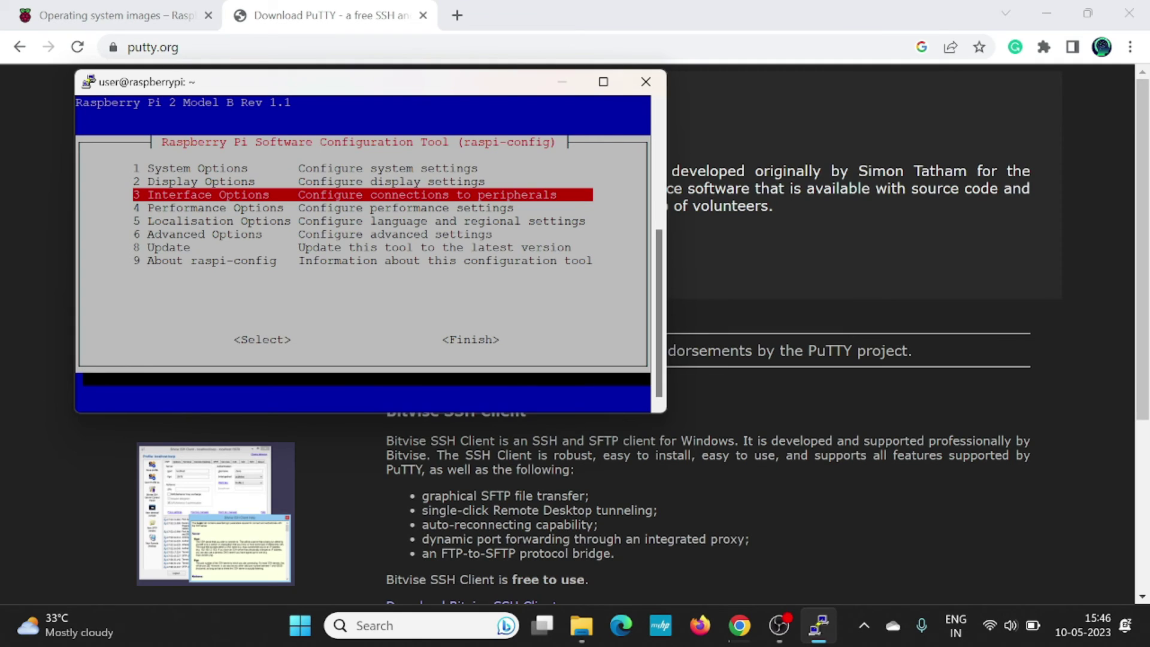
{"action": "key", "text": "Return"}
{"action": "key", "text": "Down"}
{"action": "key", "text": "Down"}
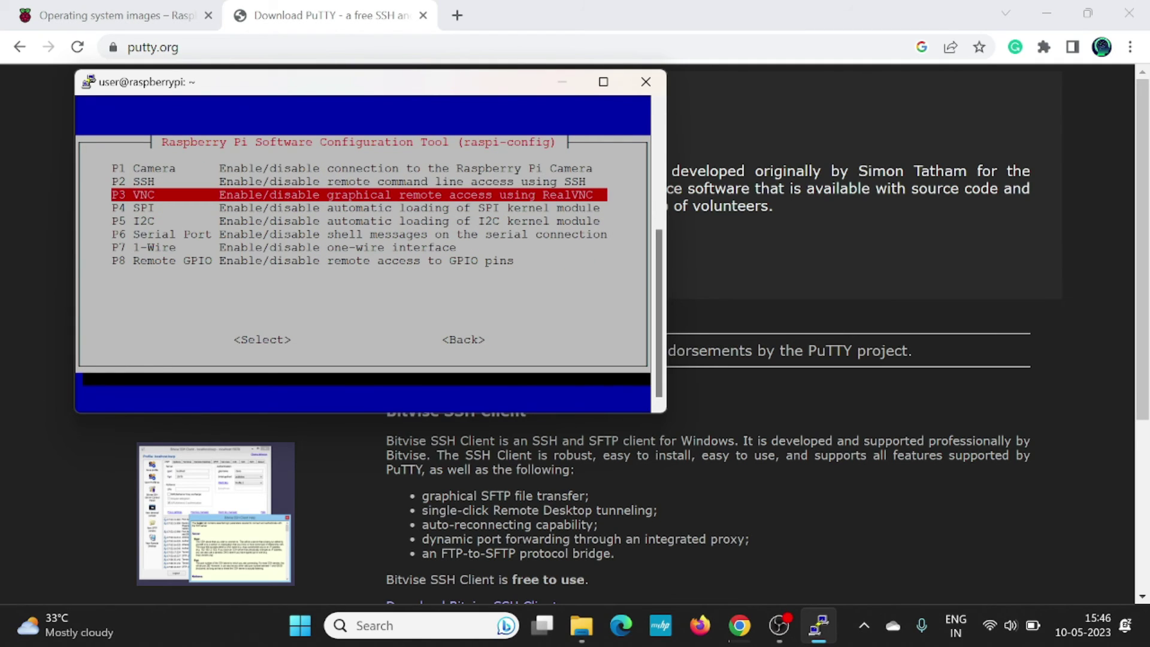
{"action": "key", "text": "Return"}
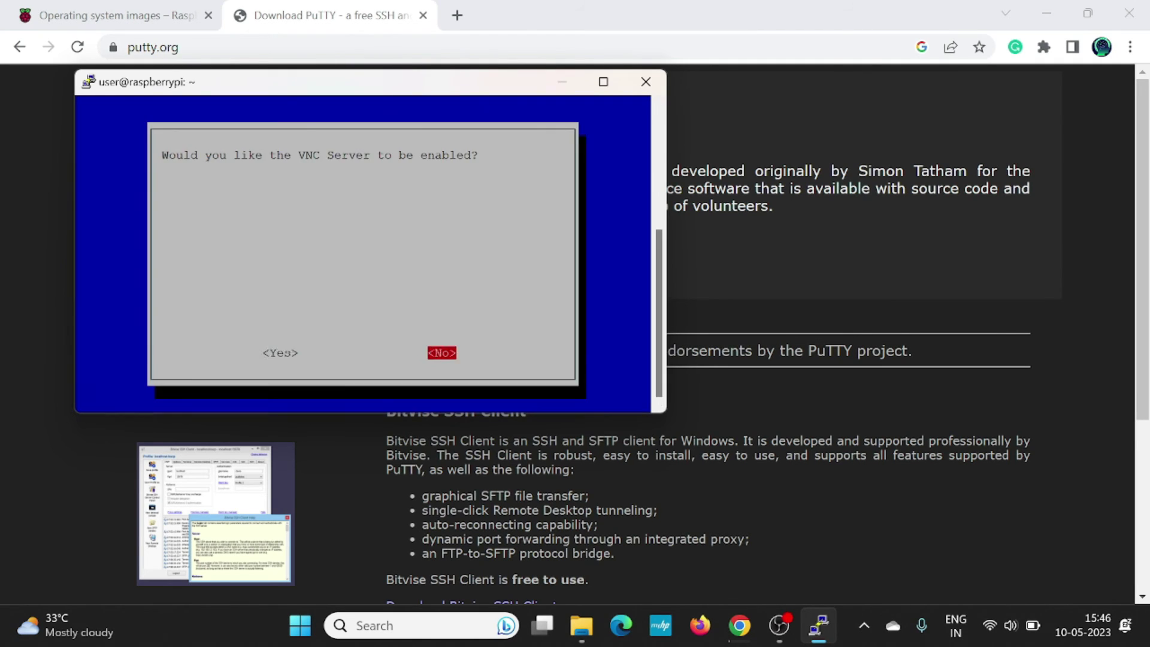
{"action": "key", "text": "Left"}
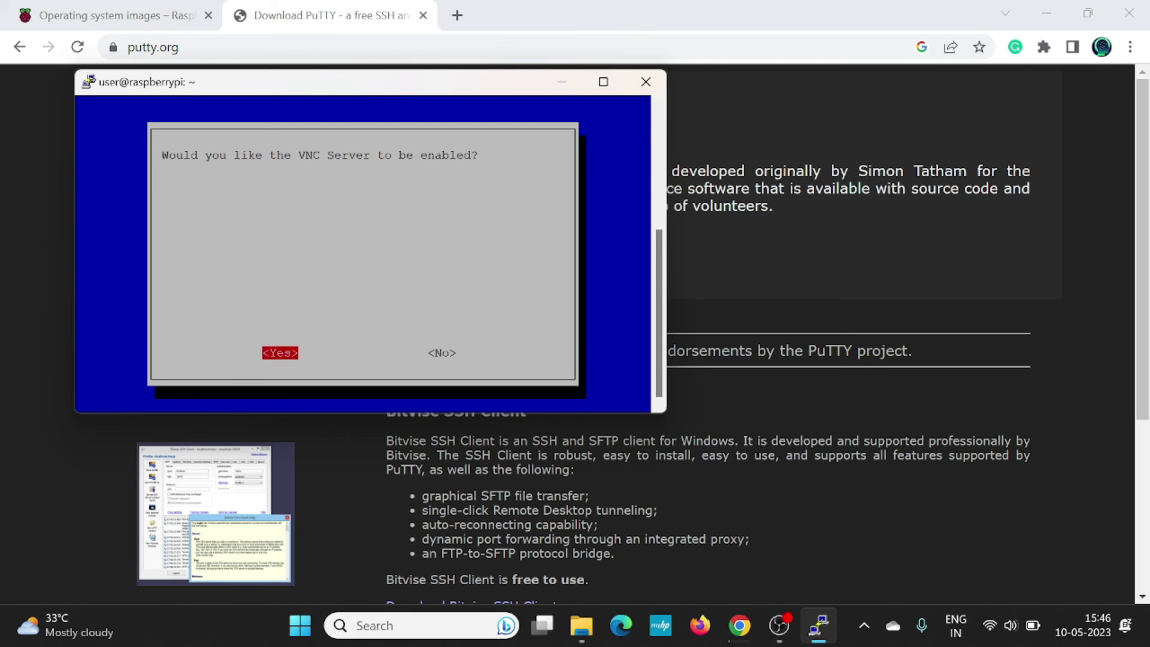
{"action": "key", "text": "Return"}
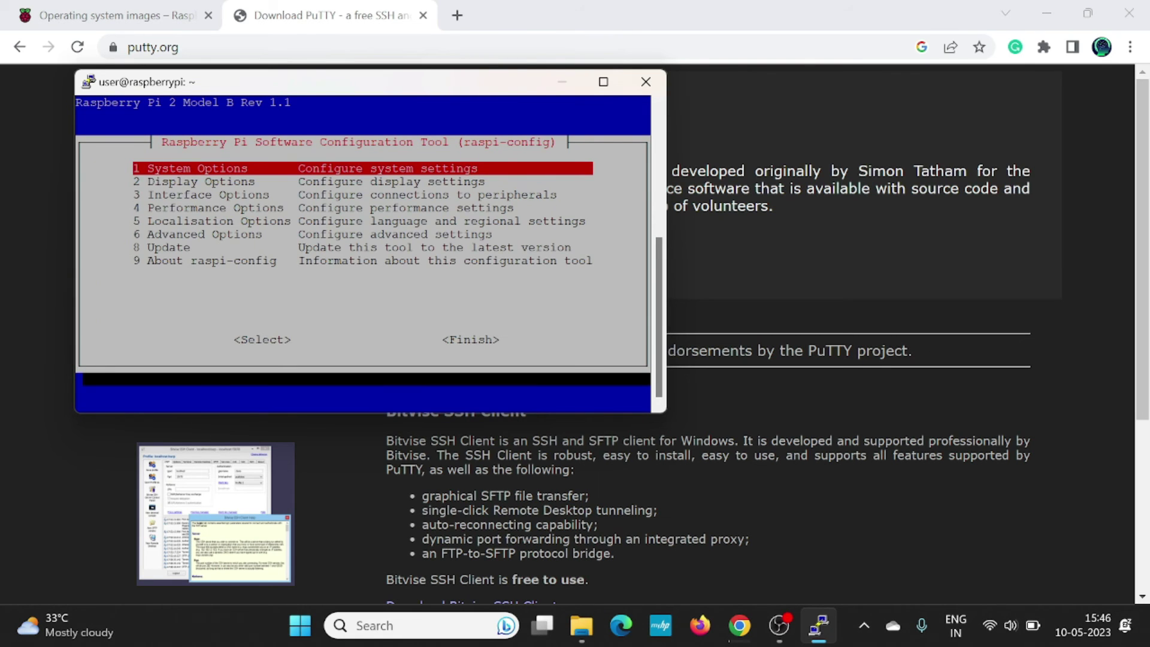
{"action": "key", "text": "Tab"}
{"action": "key", "text": "Tab"}
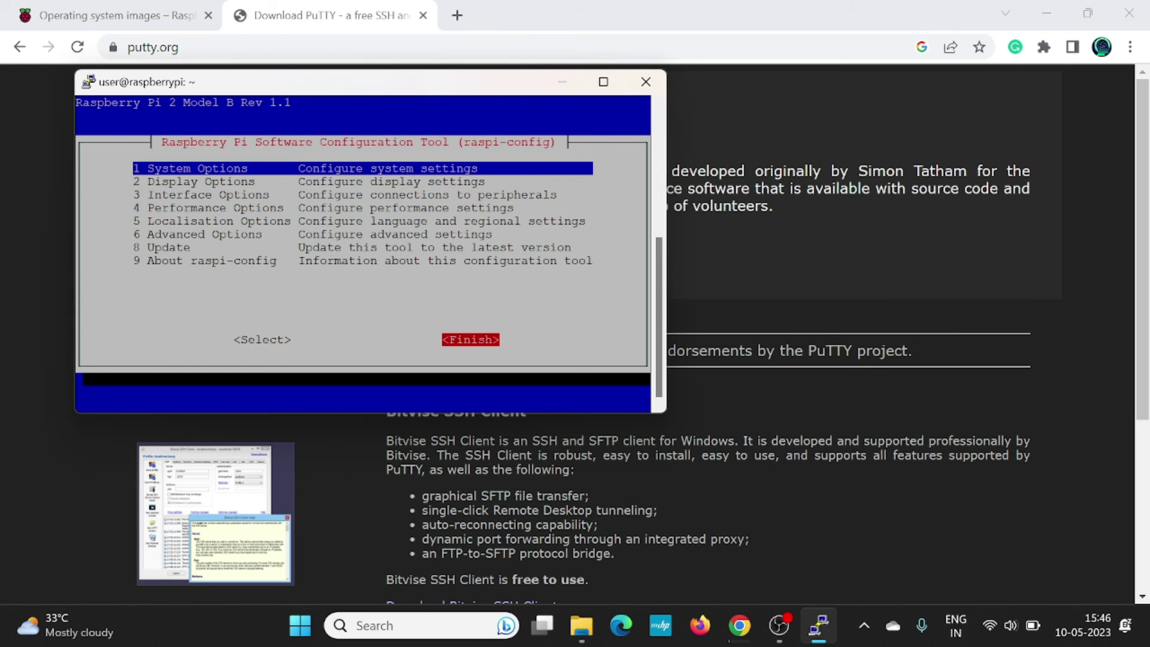
{"action": "key", "text": "Return"}
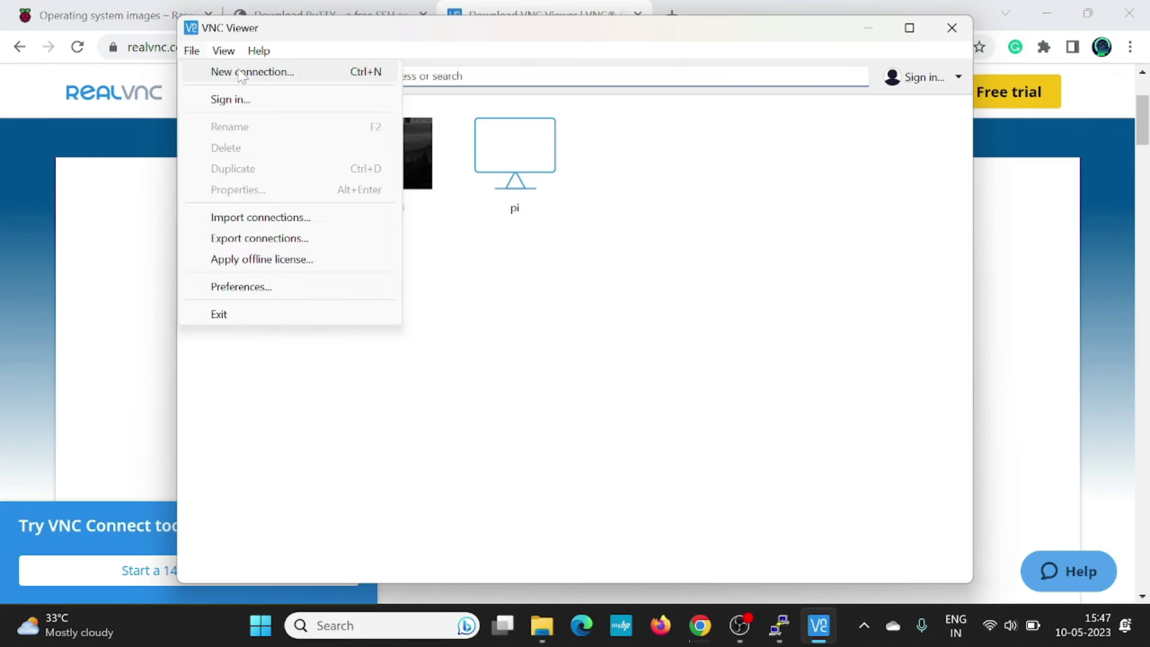
Create a VNC Viewer connection named 'my pi' for server 192.168.206.205.
{"action": "left_click", "coordinate": [242, 73]}
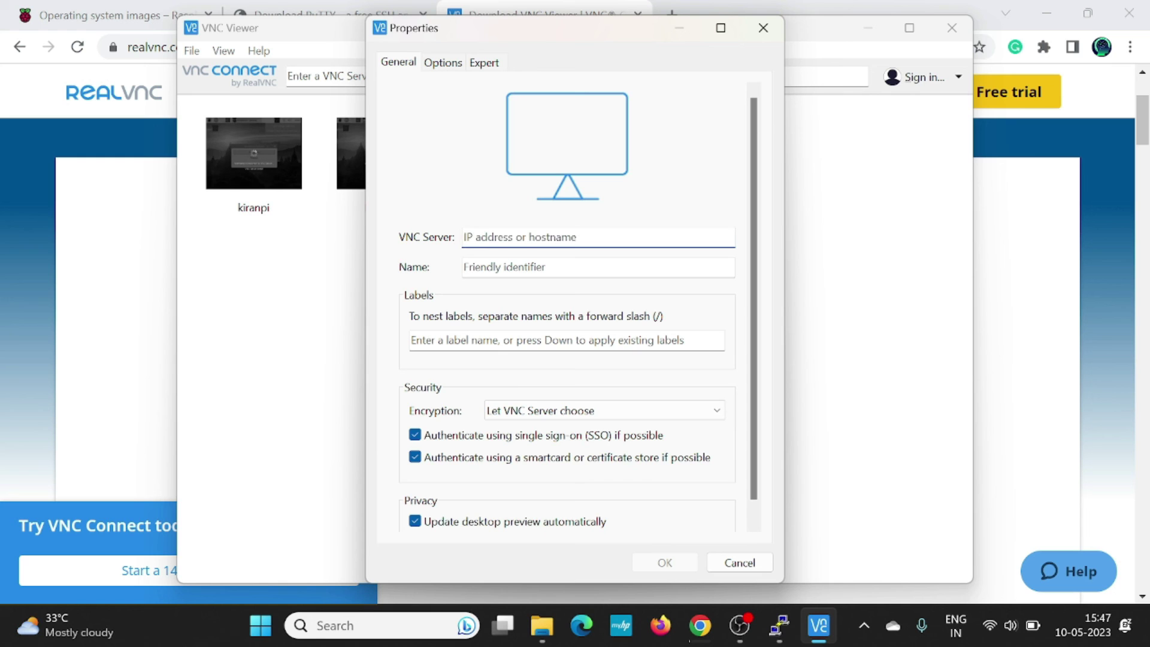
{"action": "type", "text": "192.168.206.205"}
{"action": "left_click", "coordinate": [565, 276]}
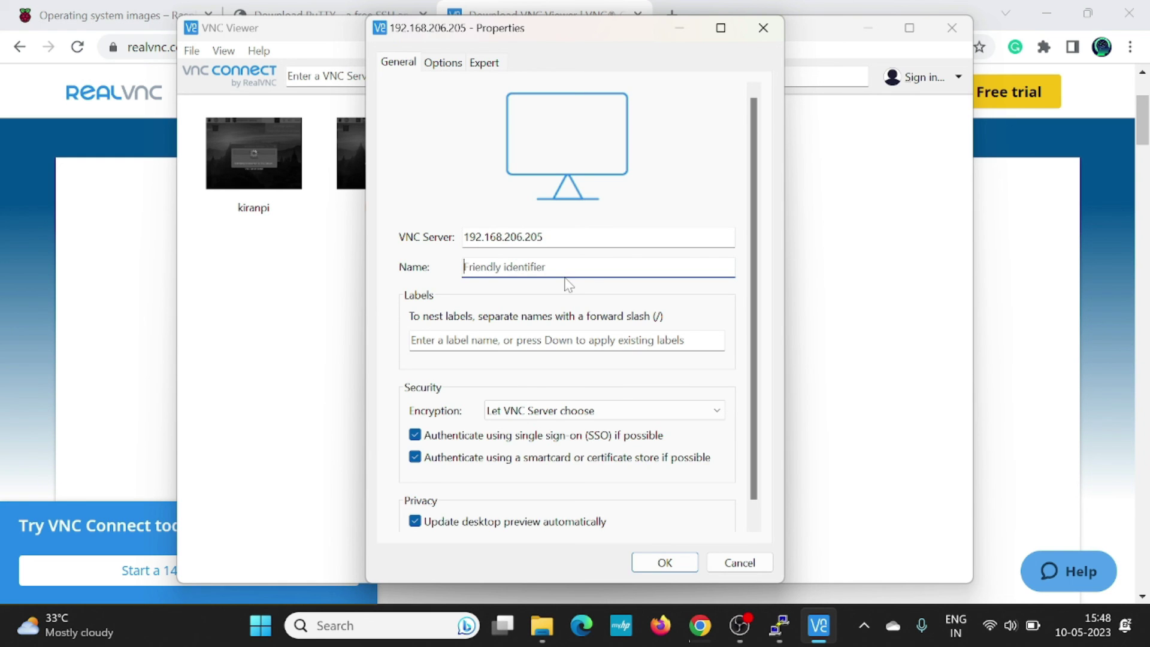
{"action": "type", "text": "my pi"}
{"action": "left_click", "coordinate": [673, 564]}
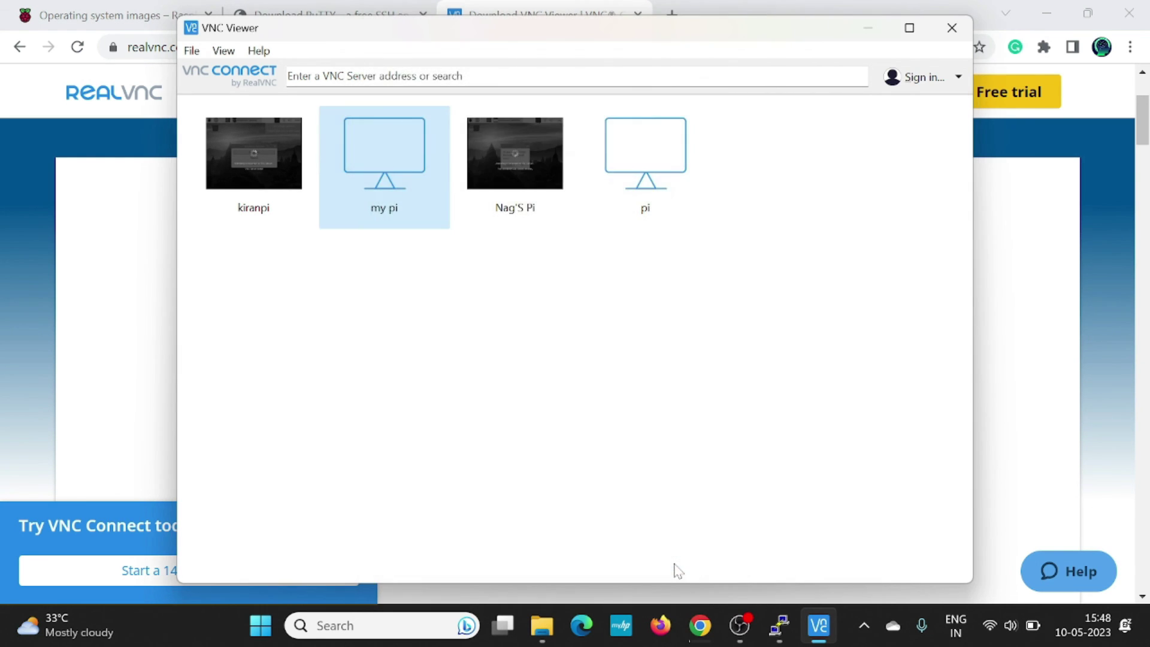
Connect to 'my pi', accept the server identity, and sign in with the Pi's credentials.
{"action": "double_click", "coordinate": [383, 155]}
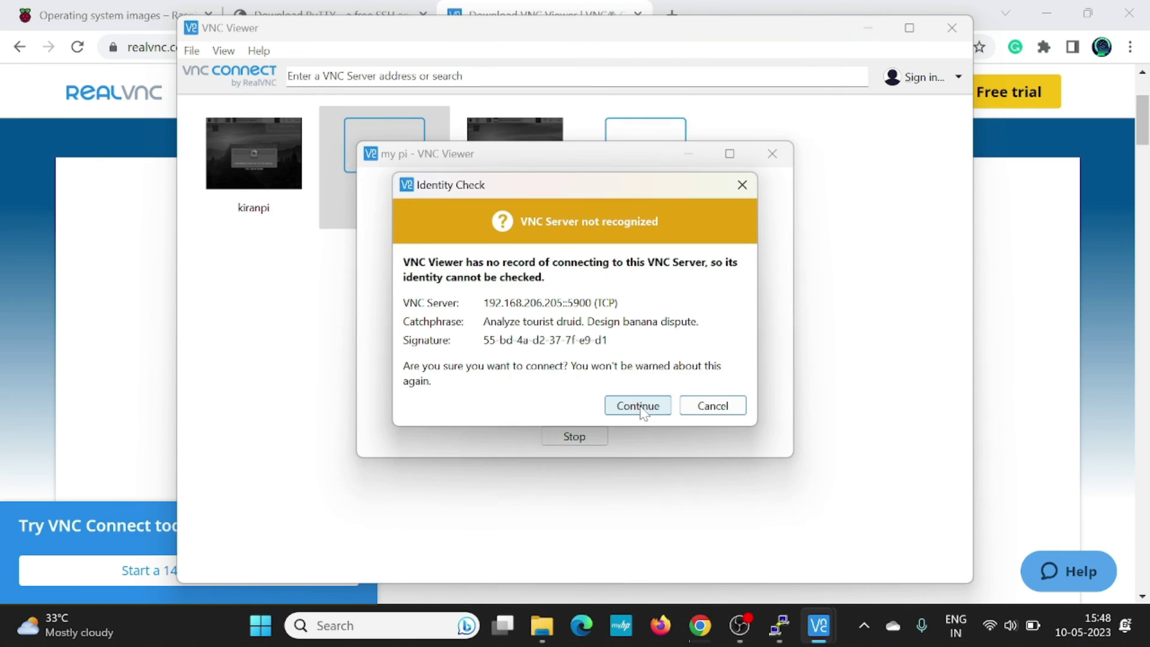
{"action": "left_click", "coordinate": [638, 407]}
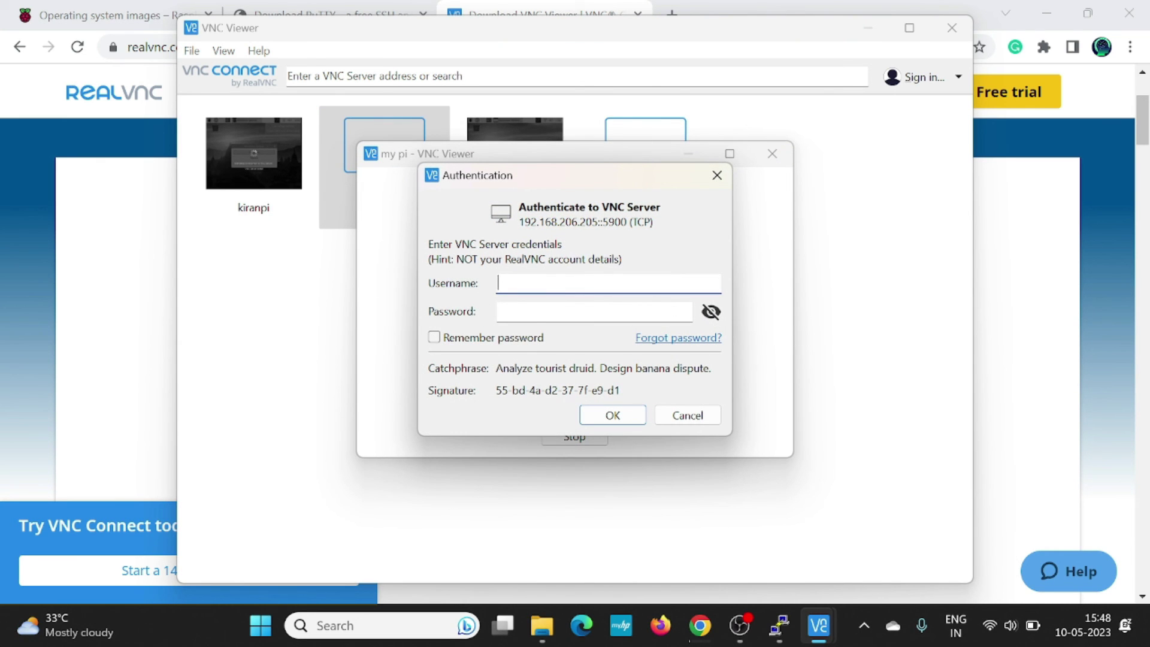
{"action": "type", "text": "user"}
{"action": "key", "text": "Tab"}
{"action": "type", "text": "1234"}
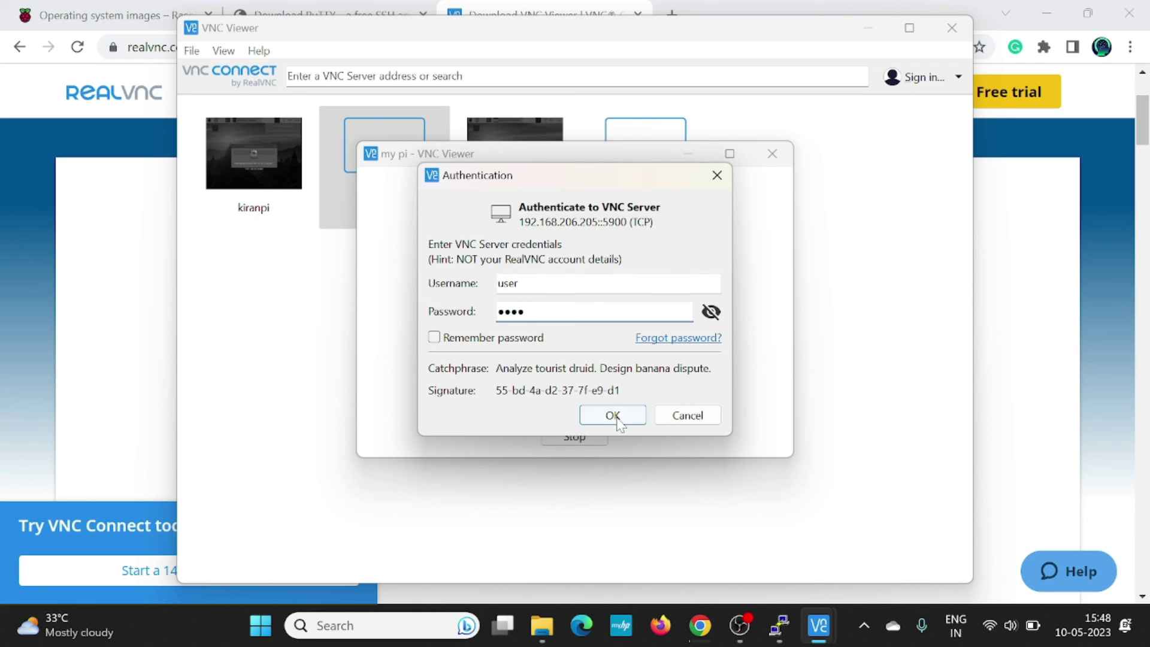
{"action": "left_click", "coordinate": [614, 416]}
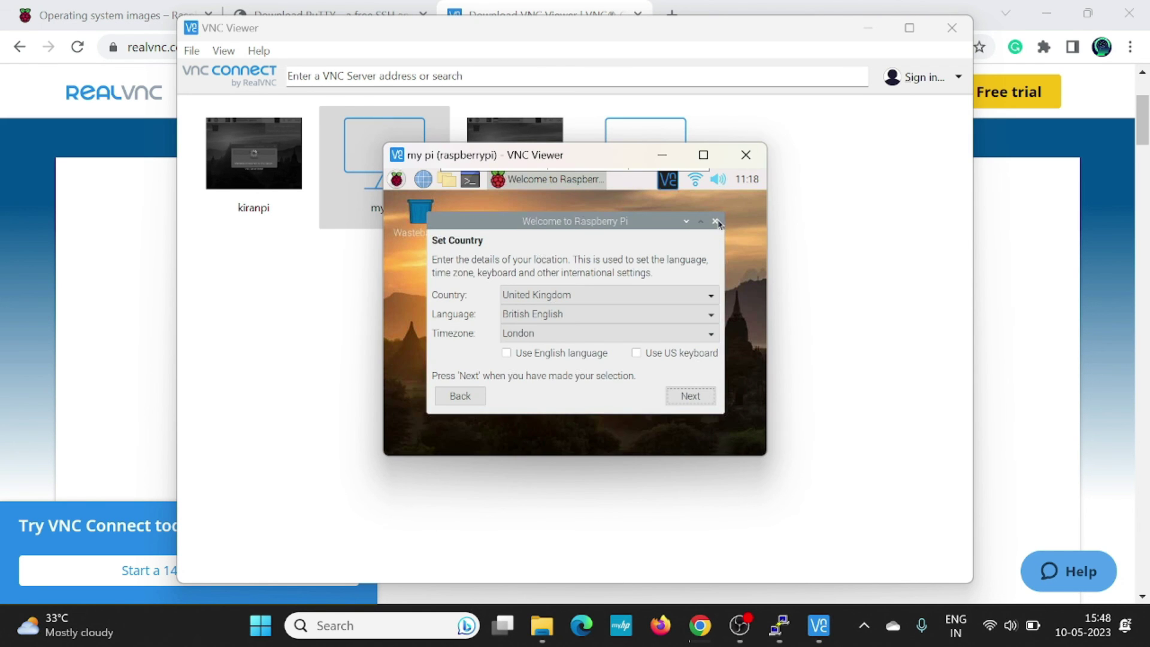
Close the Welcome to Raspberry Pi wizard and browse the Sound & Video applications menu.
{"action": "left_click", "coordinate": [716, 222]}
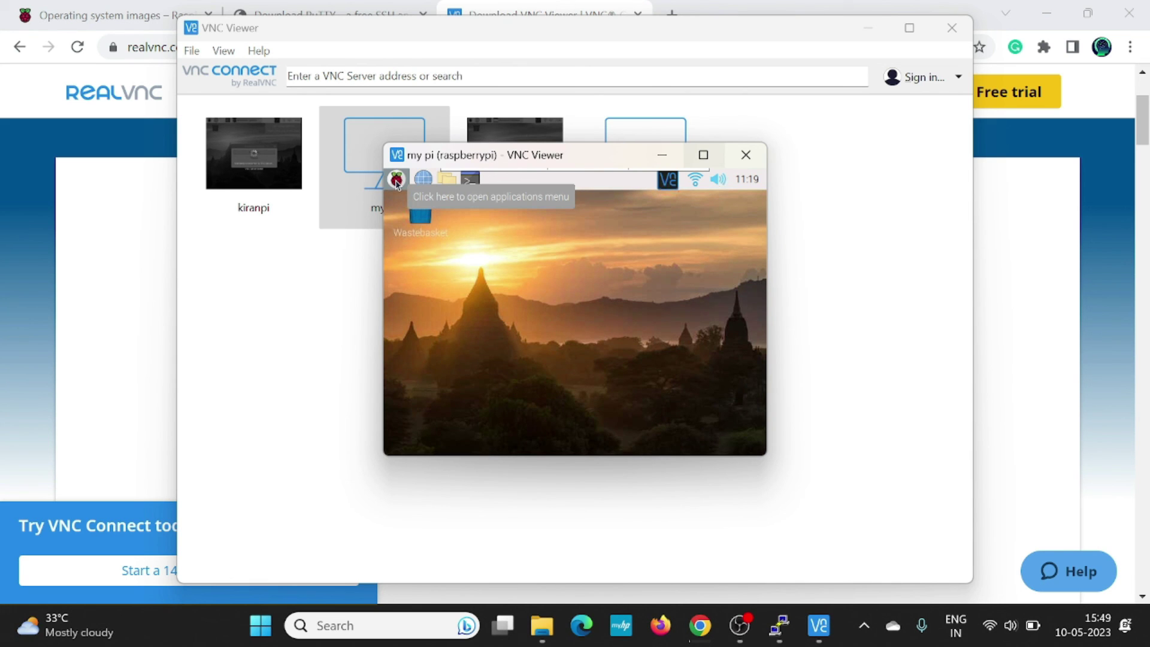
{"action": "left_click", "coordinate": [396, 179]}
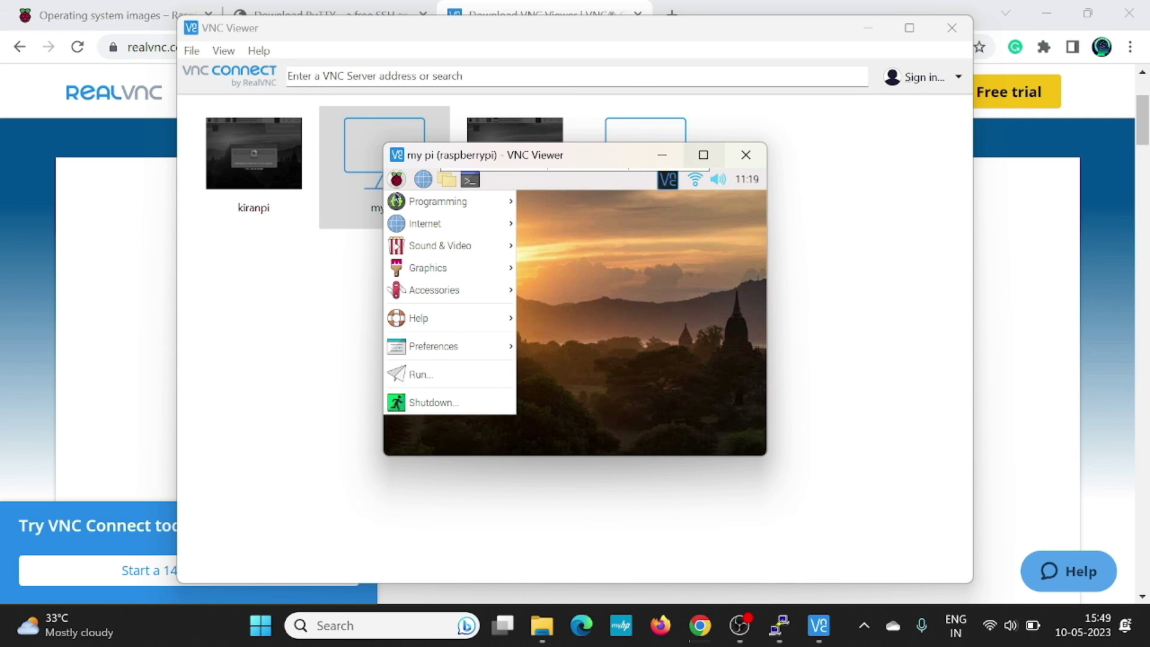
{"action": "mouse_move", "coordinate": [413, 245]}
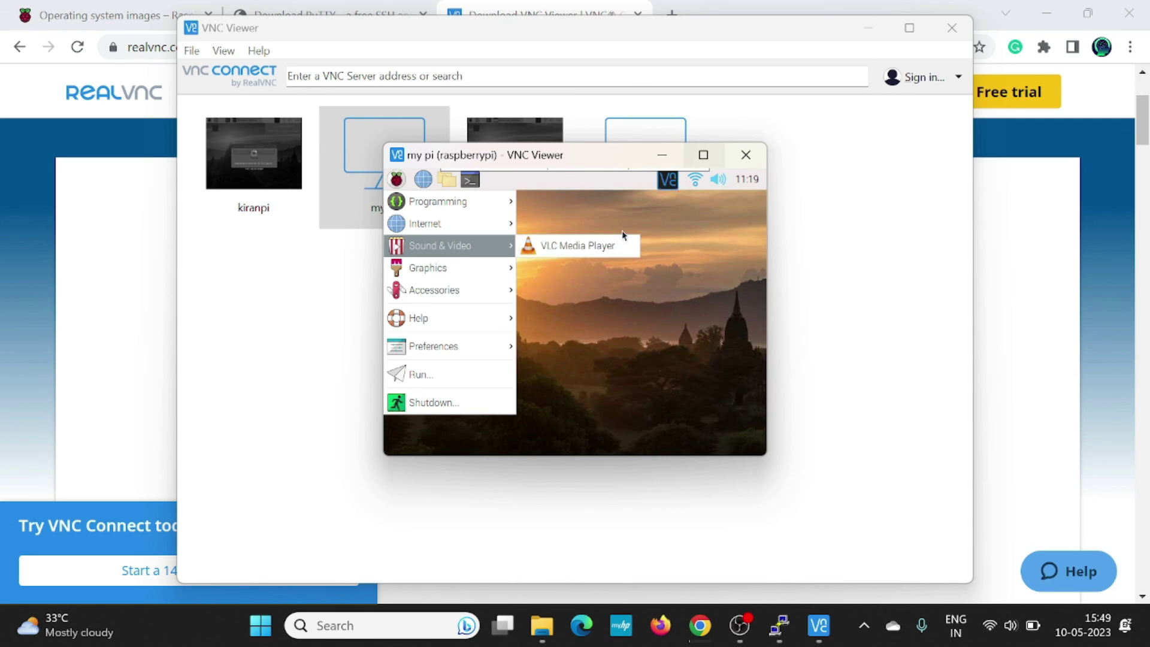